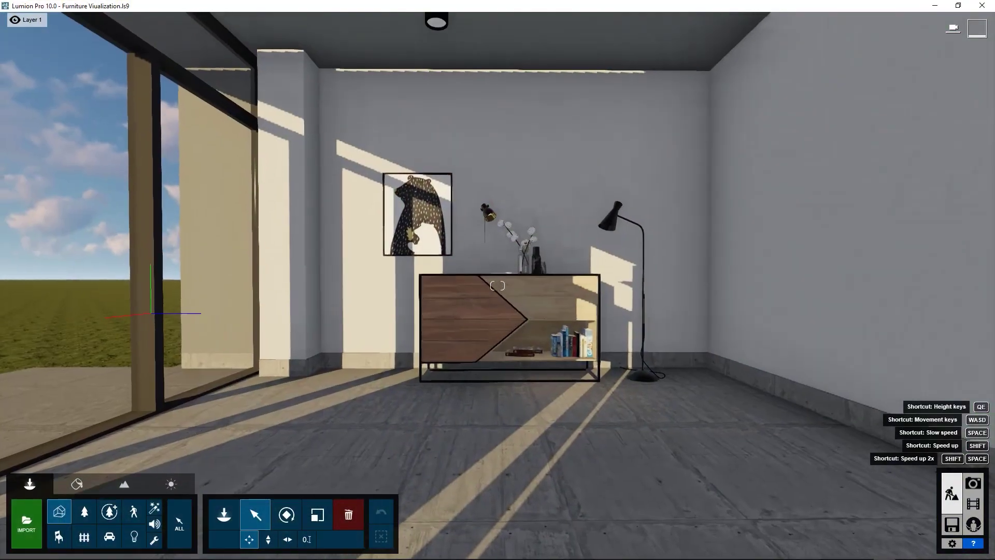
Step: Walk the camera toward the sideboard, then back it away slightly
key("w")
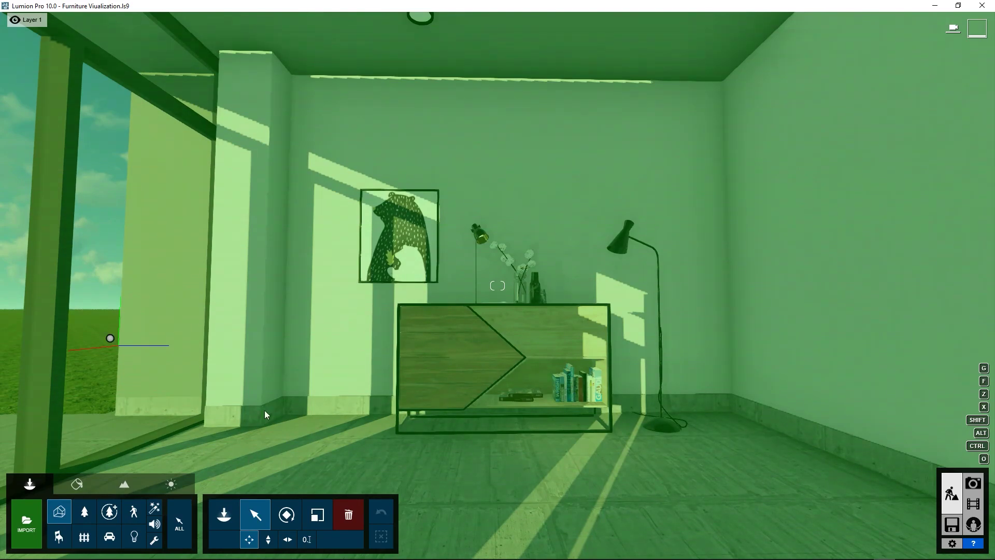
key("w")
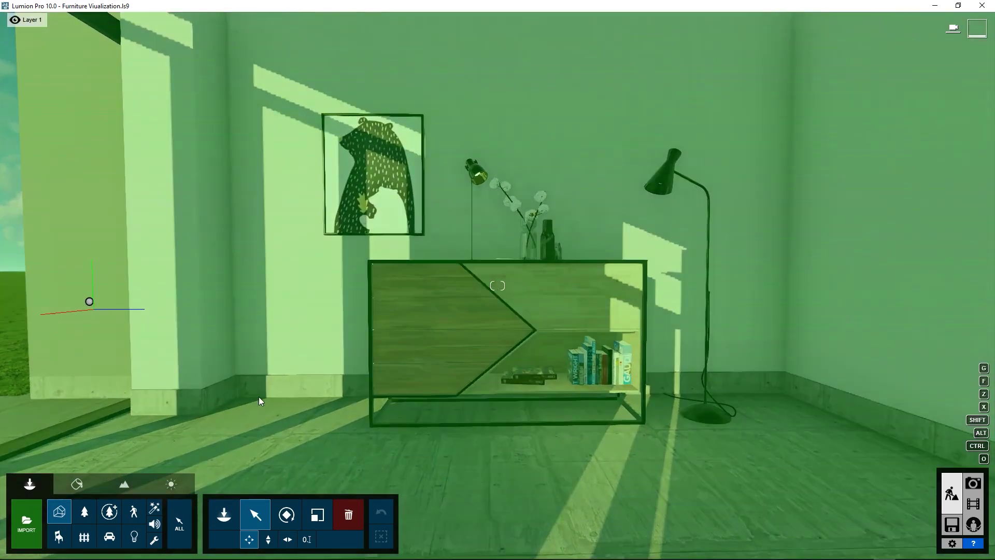
key("s")
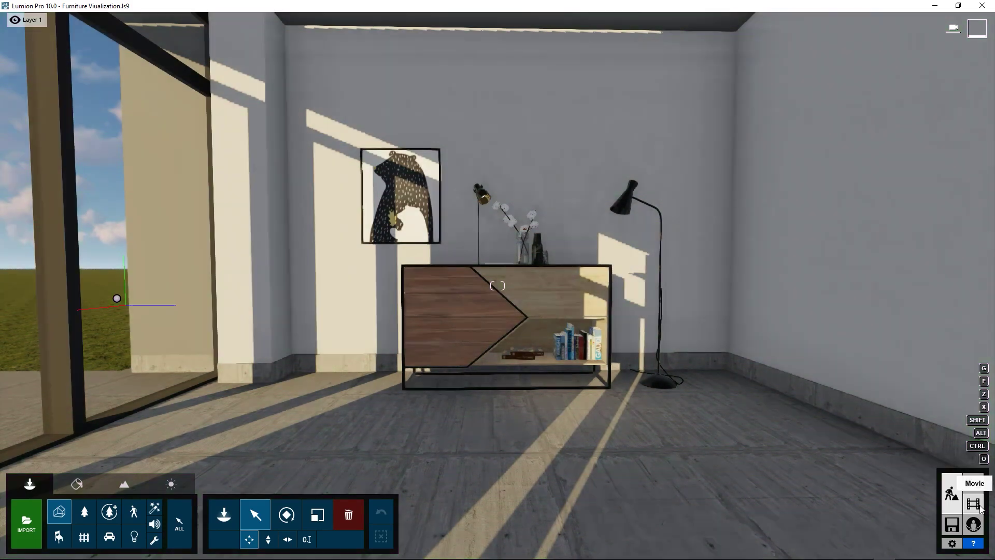
Step: Enter movie mode, start recording a clip, and keyframe a close view of the cabinet and lamp
left_click(973, 503)
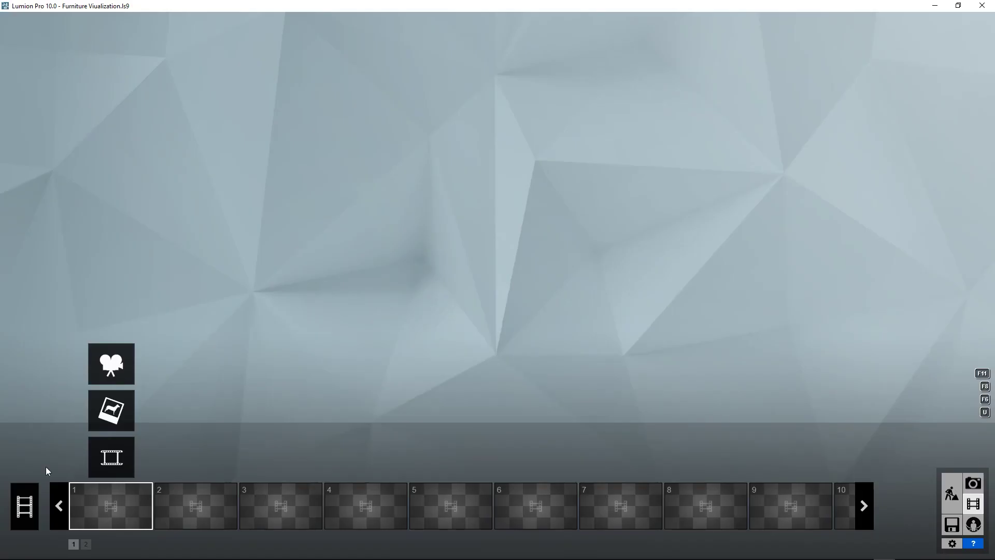
left_click(122, 369)
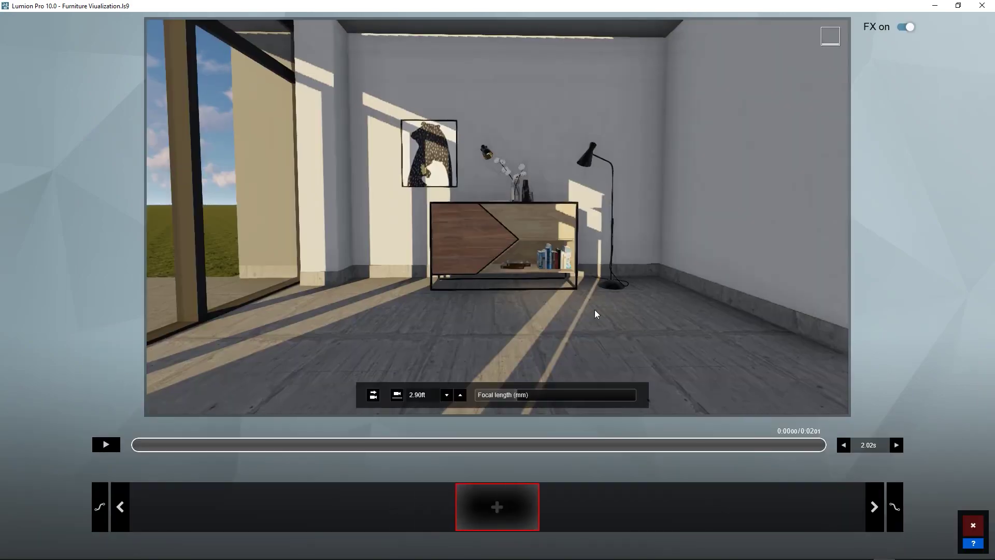
key("w")
key("a")
key("s")
key("d")
key("w")
key("d")
key("w")
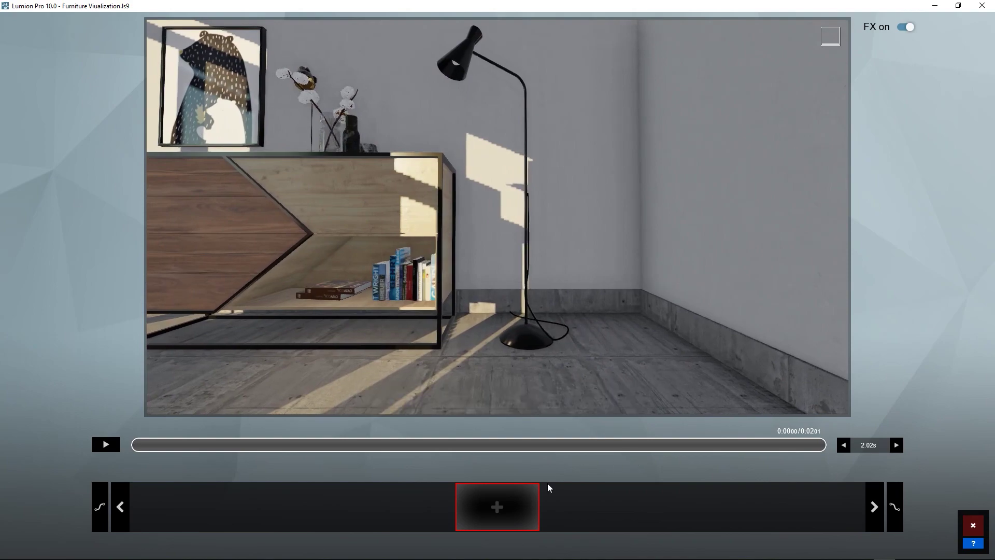
left_click(497, 506)
Step: Slide the camera left for a second keyframe and lengthen the clip to 9.42 s
key("a")
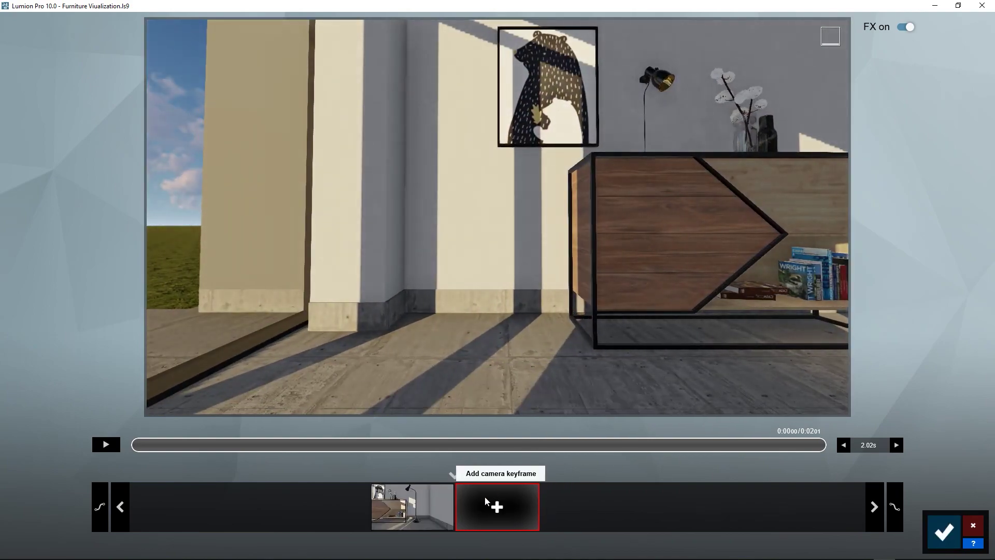
left_click(497, 506)
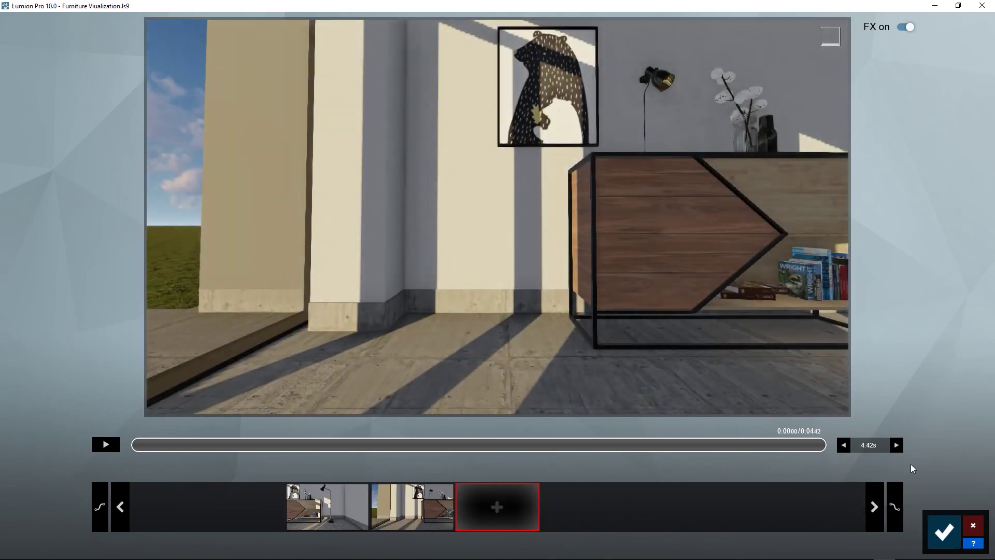
left_click(896, 444)
left_click(896, 445)
left_click(896, 445)
left_click(897, 444)
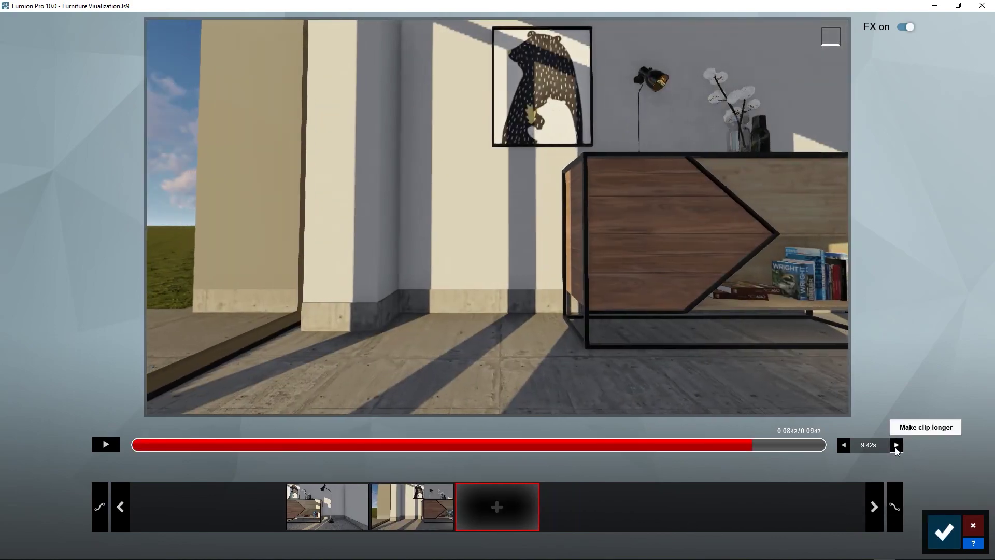
Step: Save clip 1, cancel the image picker, and start recording a camera clip in slot 2
left_click(944, 531)
left_click(165, 506)
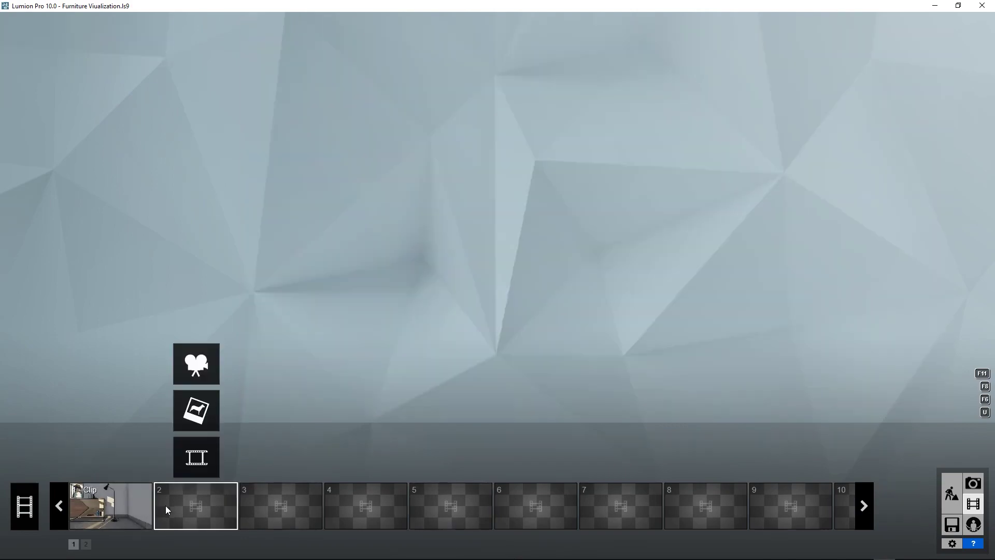
left_click(202, 412)
left_click(777, 474)
left_click(186, 366)
Step: Raise and pull back the camera, set focal length to 59.5mm, and keyframe the floor-lamp view
key("q")
right_click_drag(313, 338, 324, 357)
key("s")
key("q")
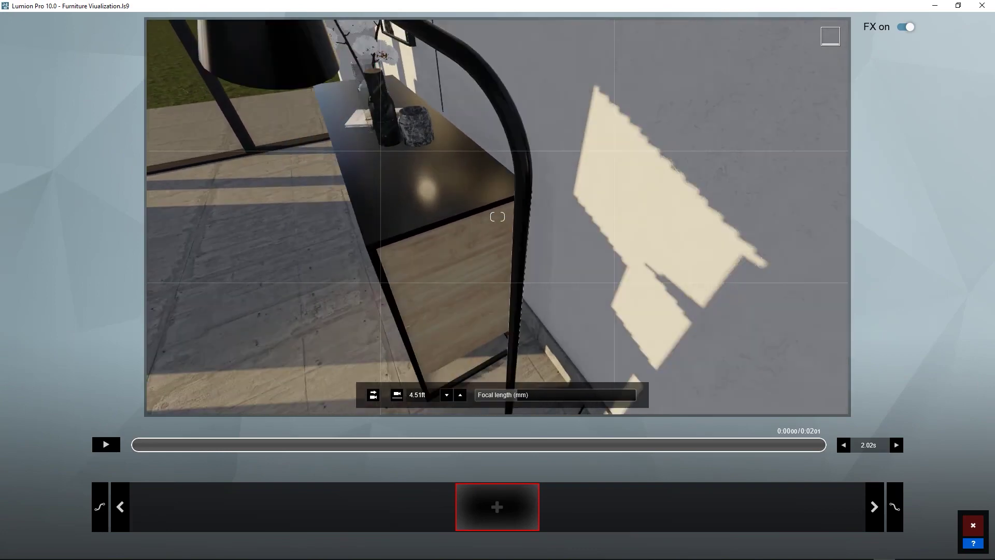
key("s")
key("q")
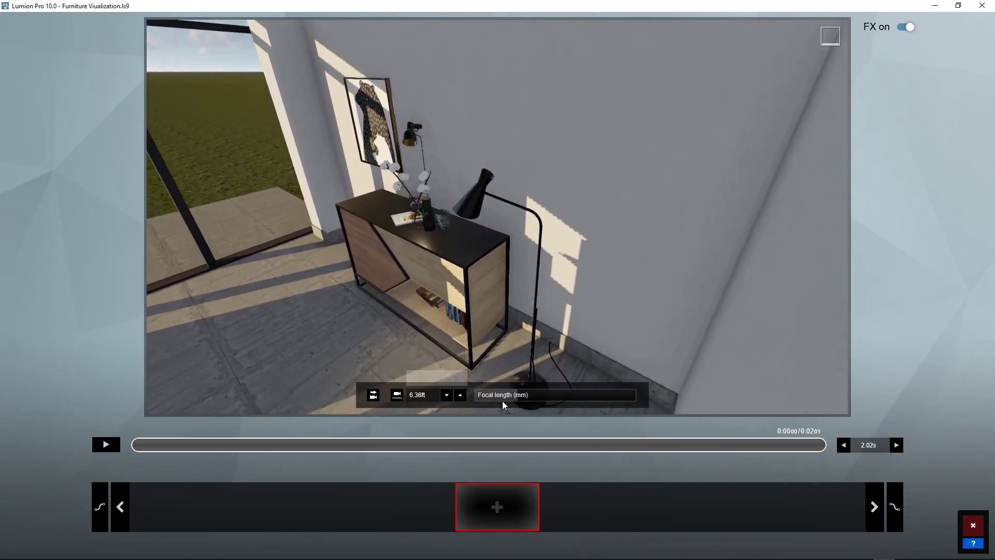
left_click_drag(505, 399, 558, 392)
key("d")
left_click(497, 506)
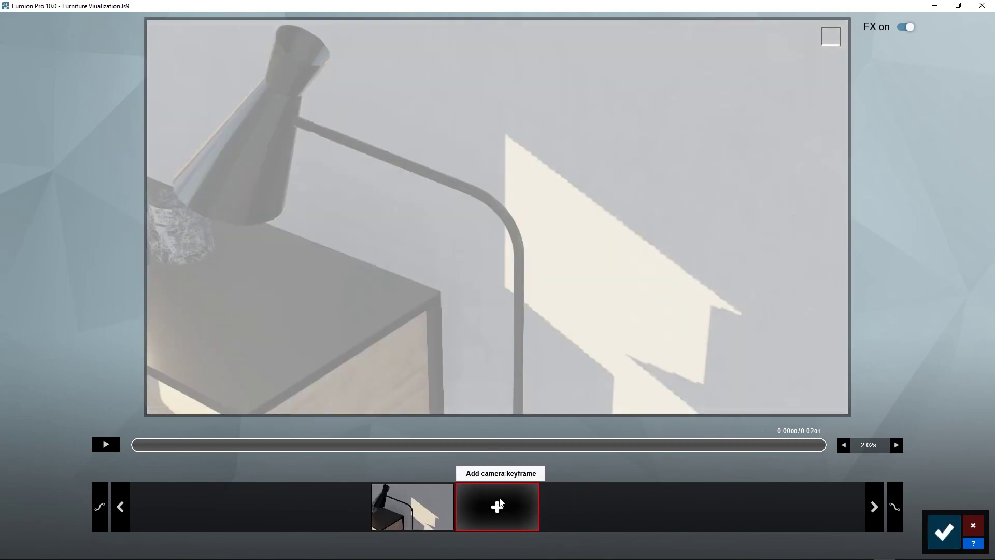
Step: Move left to the sideboard top and vase, lengthen to 19.73 s, add the second keyframe, and save
key("a")
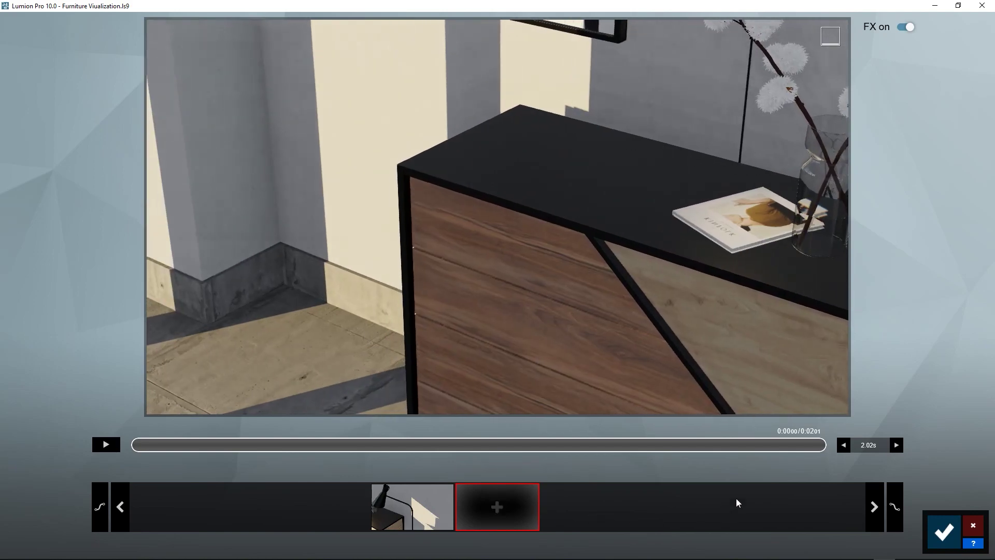
left_click(896, 445)
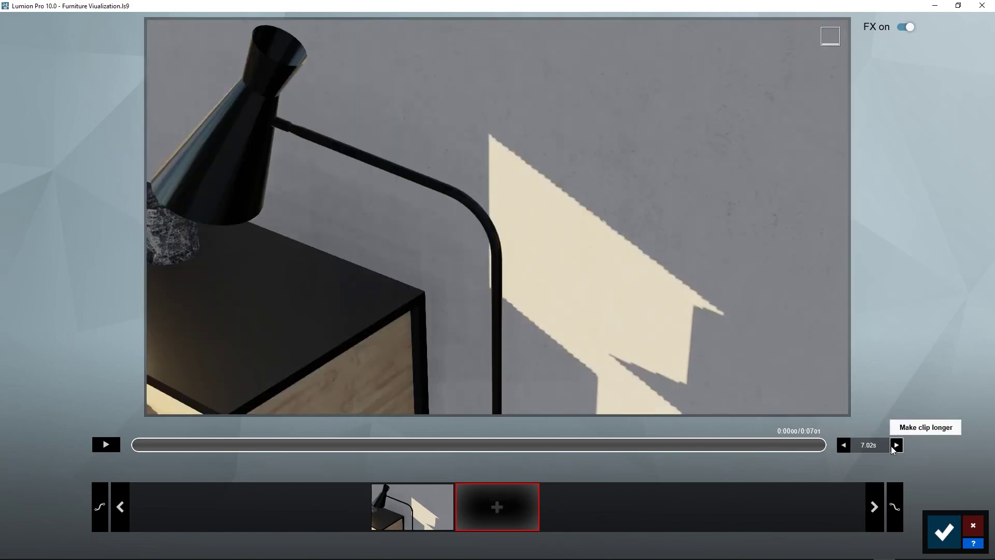
left_click(490, 477)
left_click(484, 500)
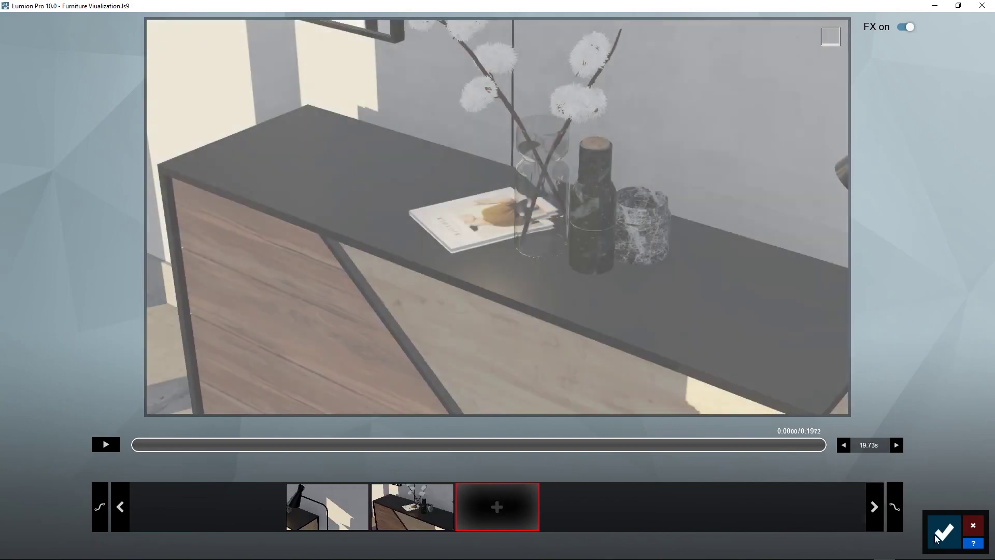
left_click(944, 531)
Step: Record a slot-3 clip aimed down at the sideboard top with lower focal length, keyframing the spotlight view
left_click(318, 521)
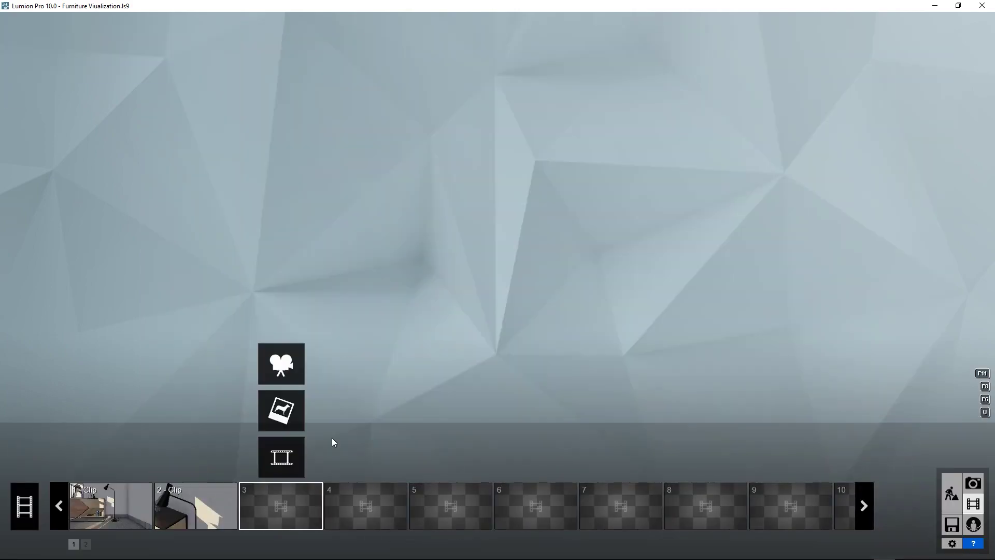
left_click(281, 362)
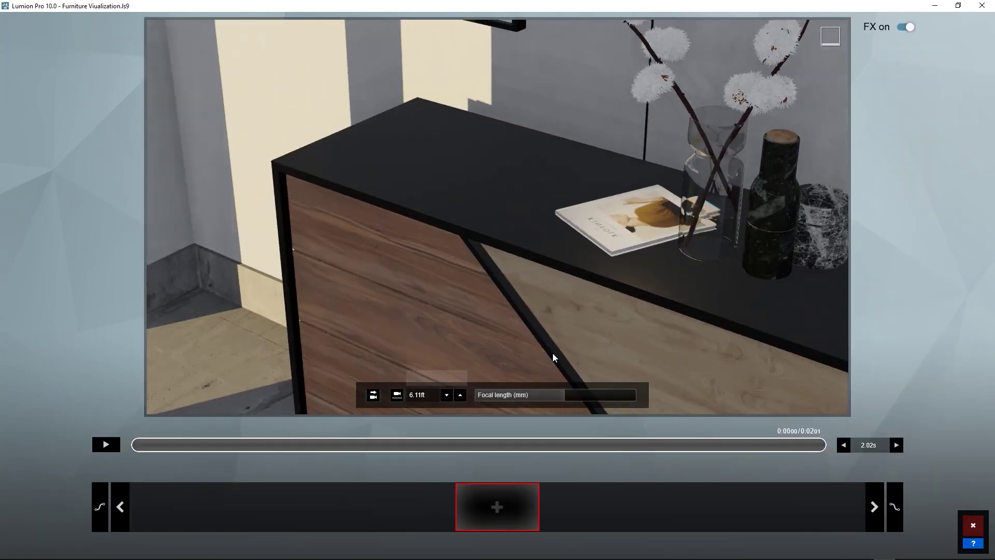
right_click_drag(553, 355, 553, 394)
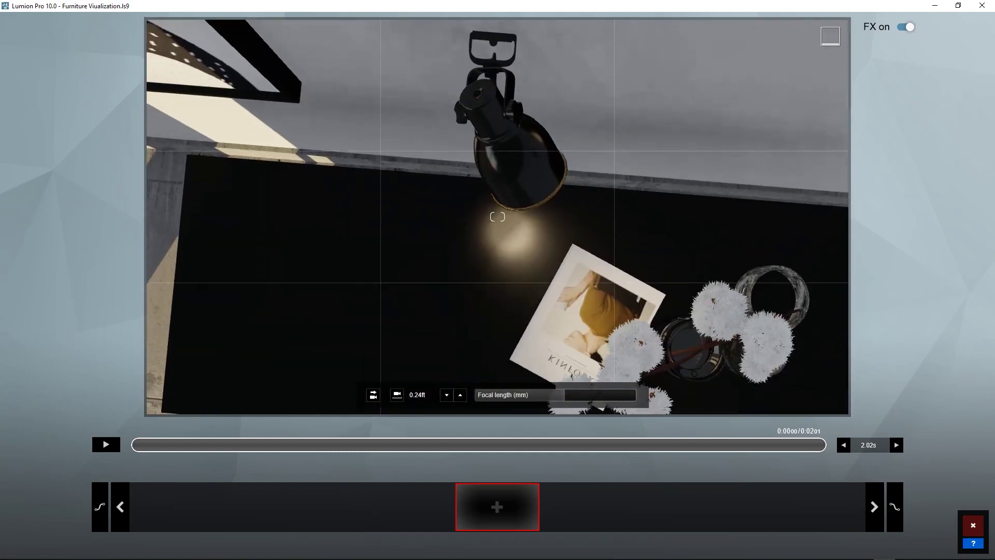
key("s")
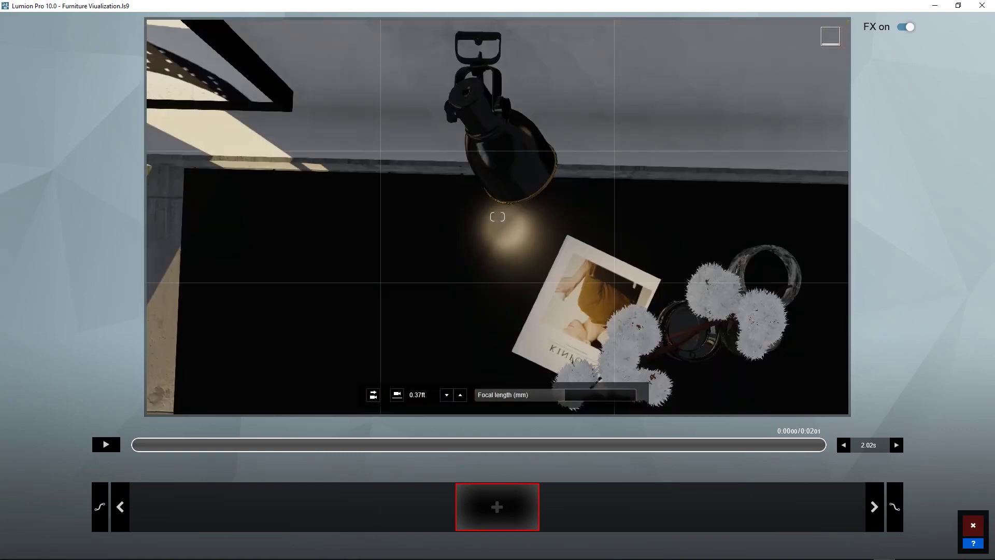
key("s")
left_click_drag(564, 398, 559, 397)
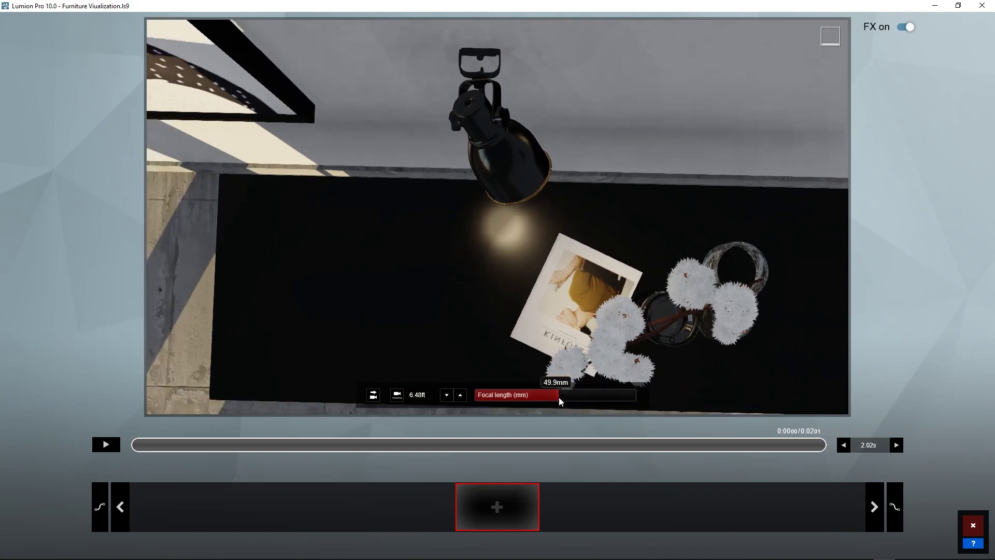
right_click_drag(558, 396, 557, 439)
left_click(506, 514)
Step: Slide right over the flowers for a second keyframe, lengthen to 10.42 s, and save clip 3
key("d")
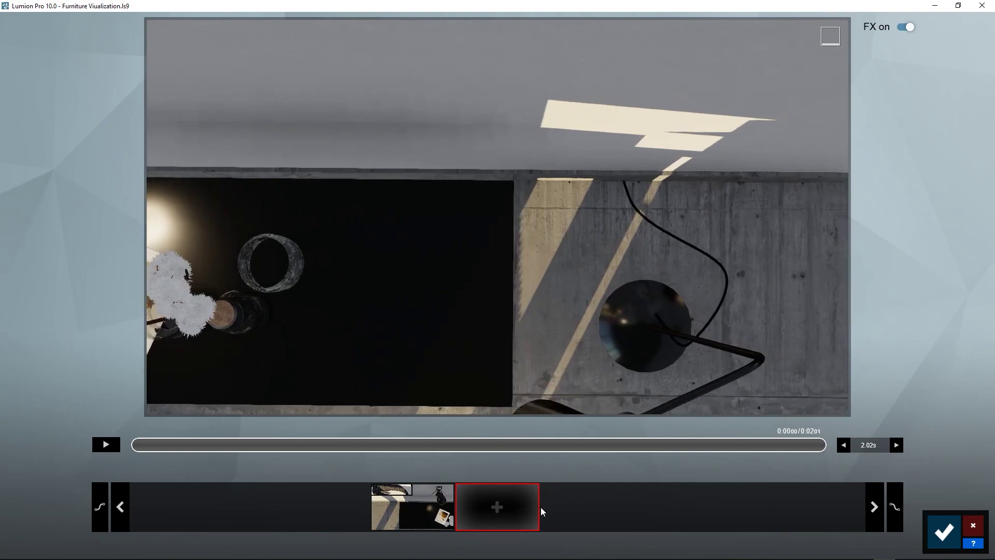
left_click(507, 508)
left_click(896, 445)
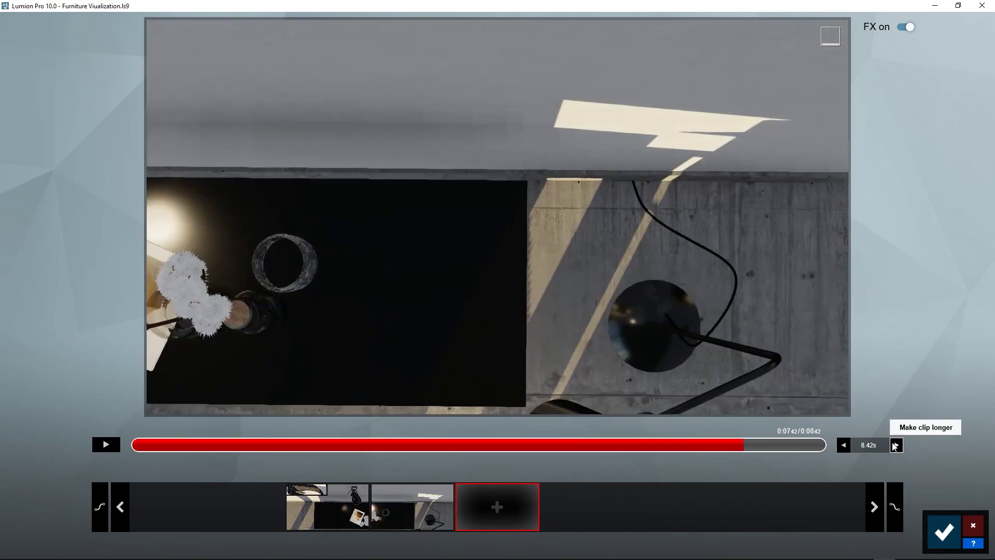
left_click(944, 531)
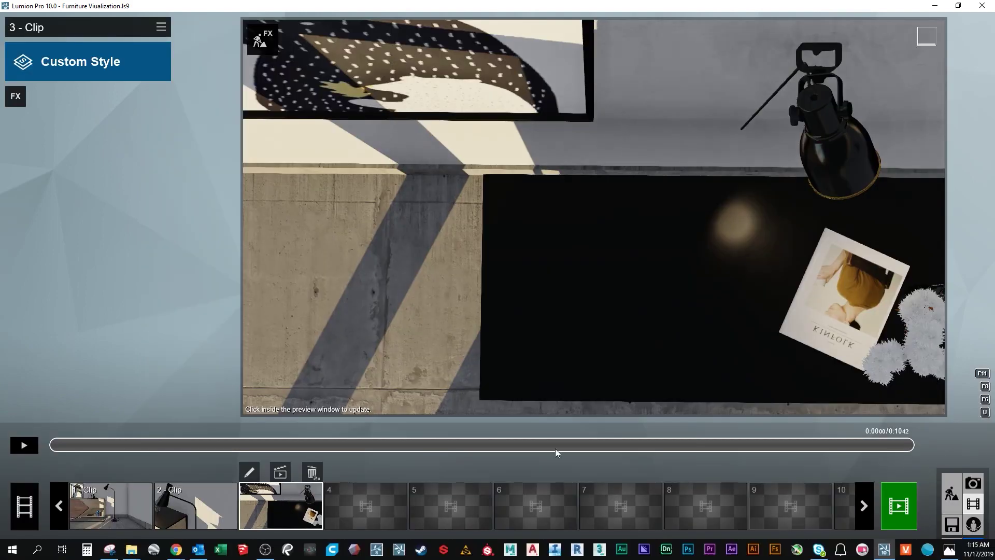
Step: Record a slot-4 clip, flying the camera down beside the sideboard for its first keyframe
left_click(368, 516)
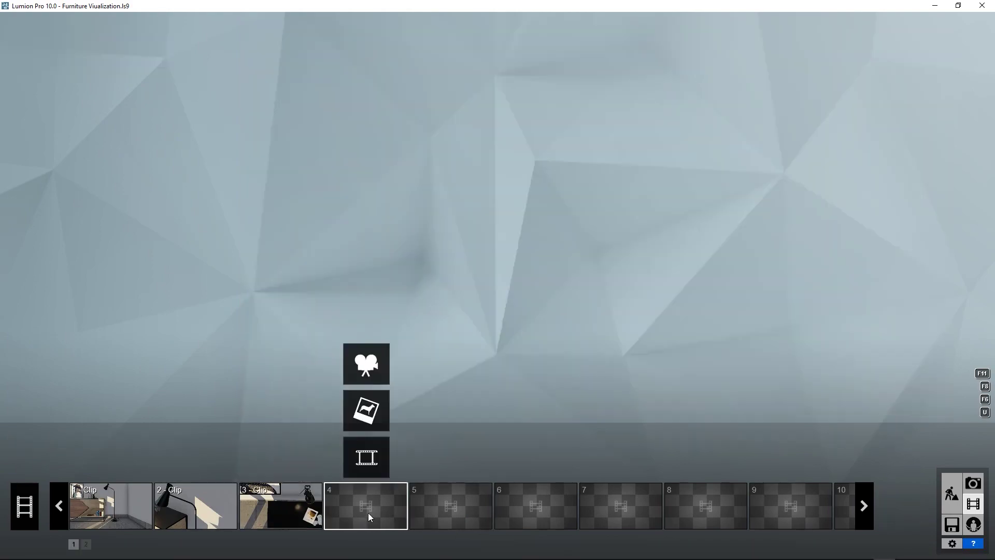
left_click(366, 358)
right_click_drag(391, 335, 391, 291)
key("w")
key("q")
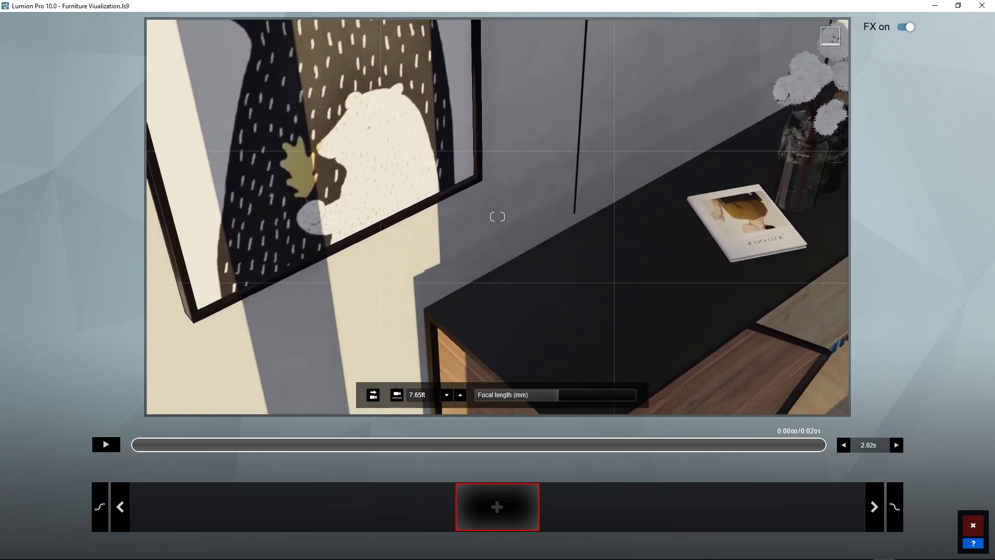
key("e")
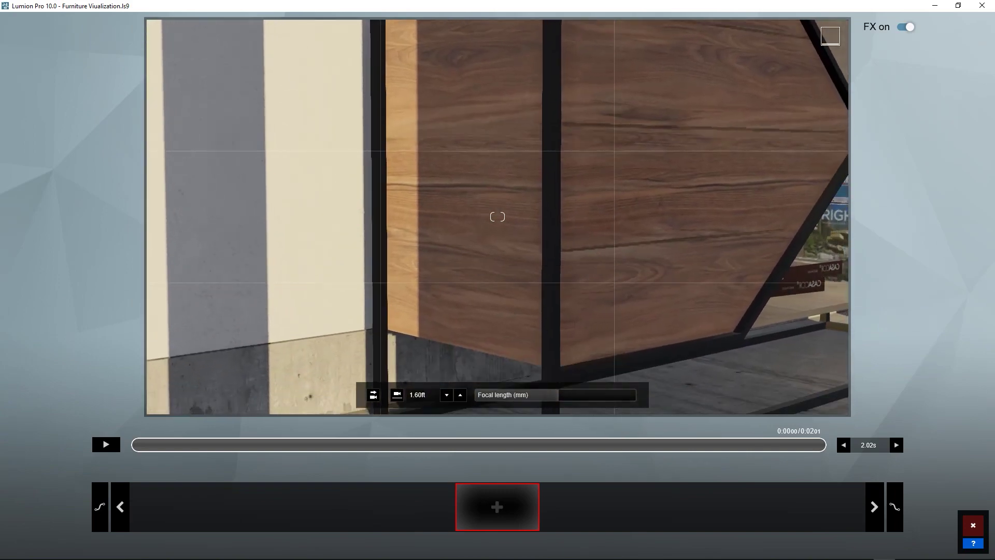
key("d")
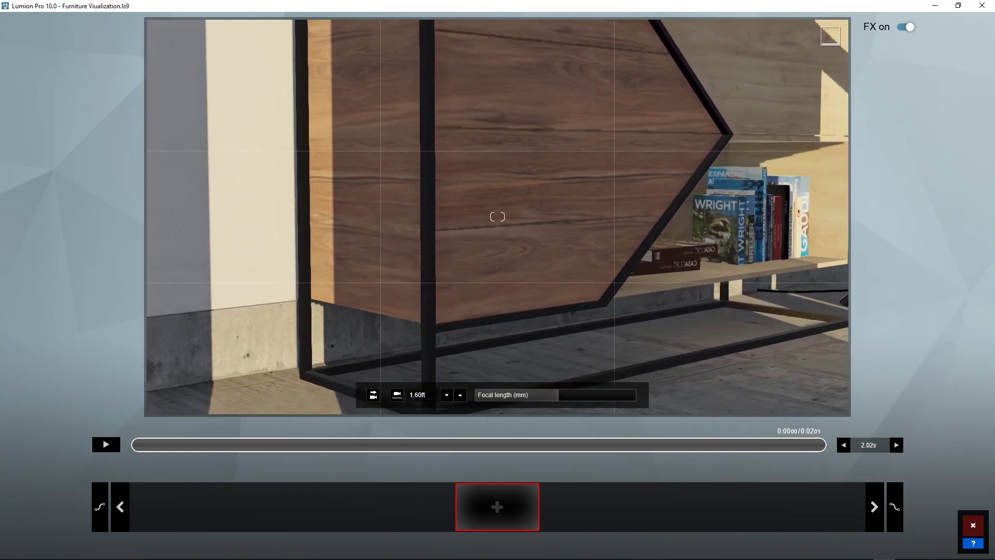
left_click(513, 491)
Step: Swing the view to the picture and lamp for the second keyframe and save clip 4
right_click_drag(512, 487, 510, 445)
key("q")
left_click(497, 506)
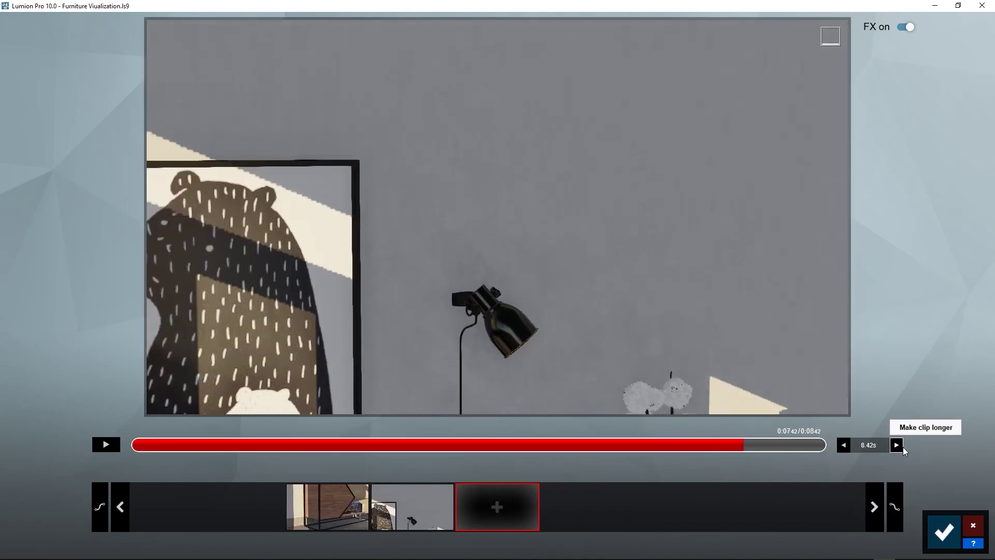
left_click(939, 530)
Step: Record clip 5 with a sideboard close-up keyframe and a wide pull-back keyframe, then save it
left_click(456, 511)
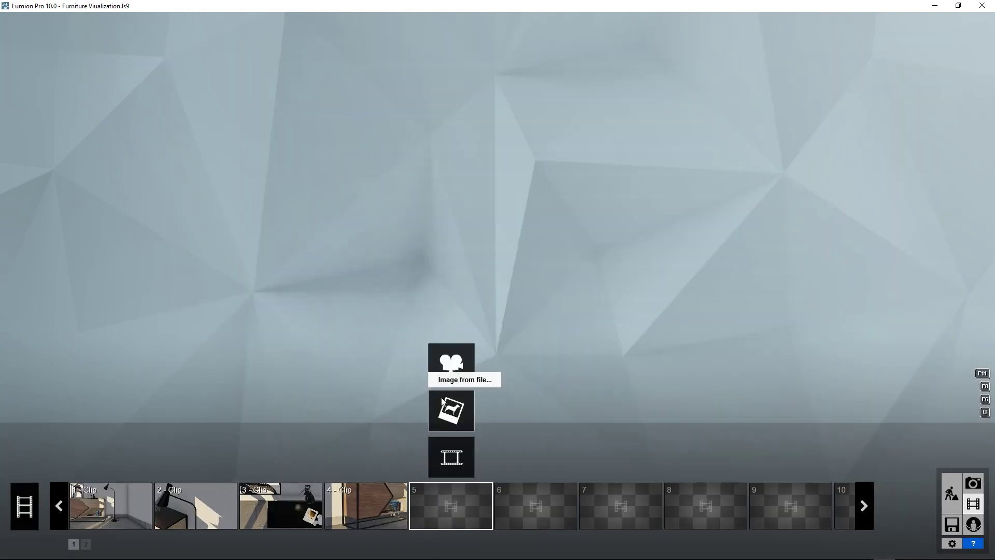
left_click(458, 370)
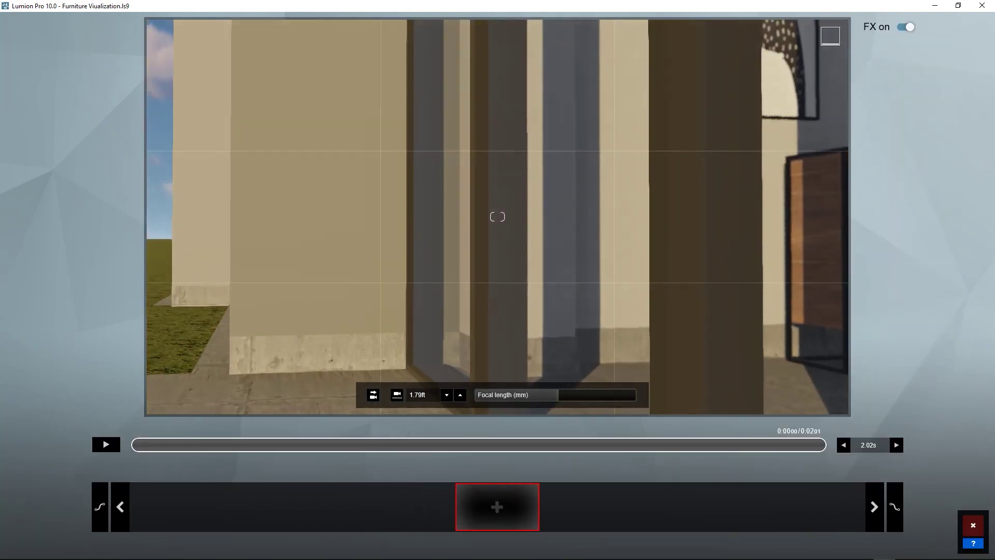
key("d")
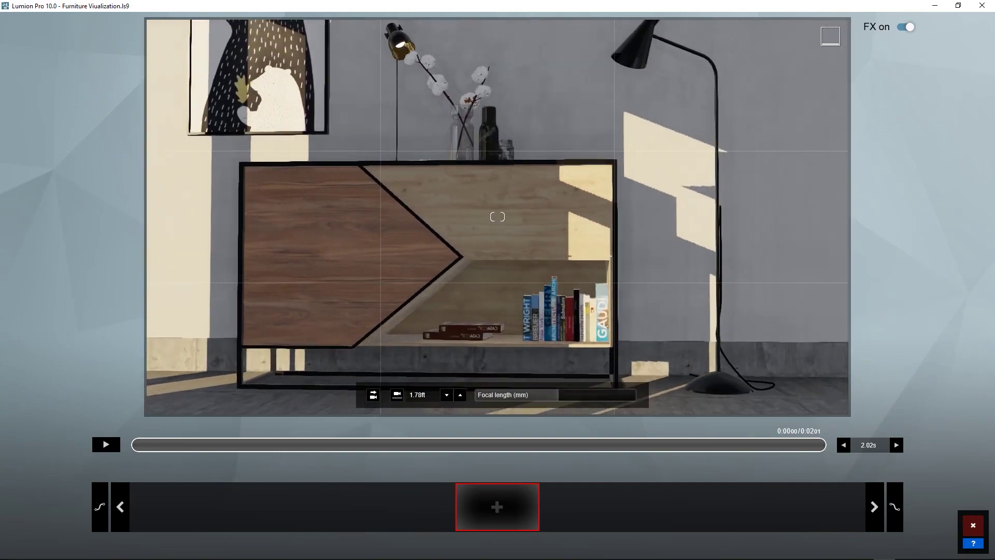
key("w")
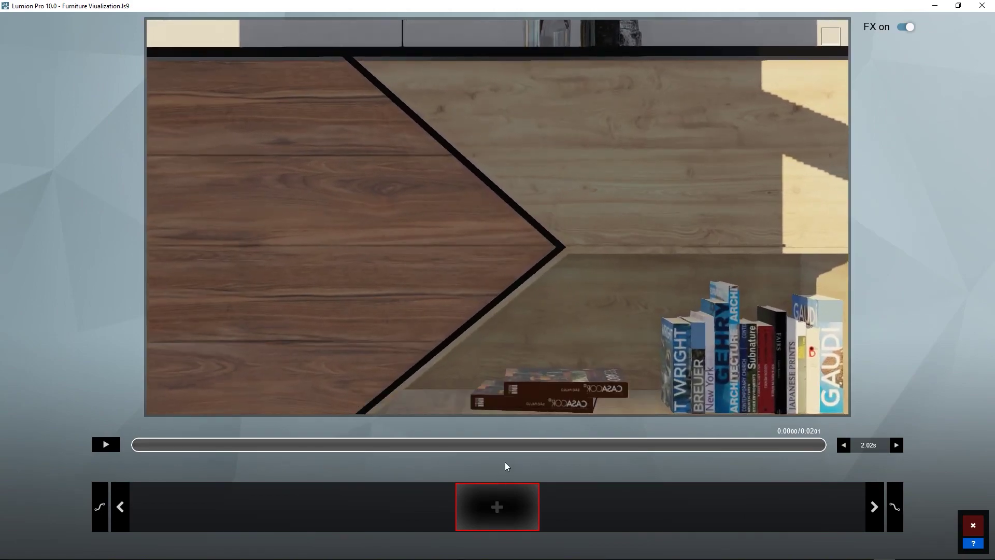
left_click(502, 499)
key("s")
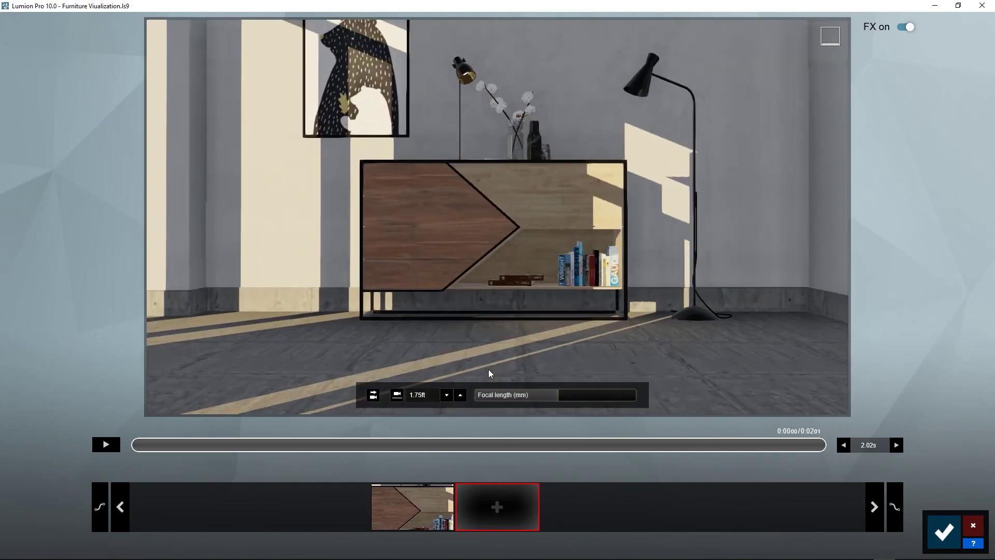
left_click(497, 506)
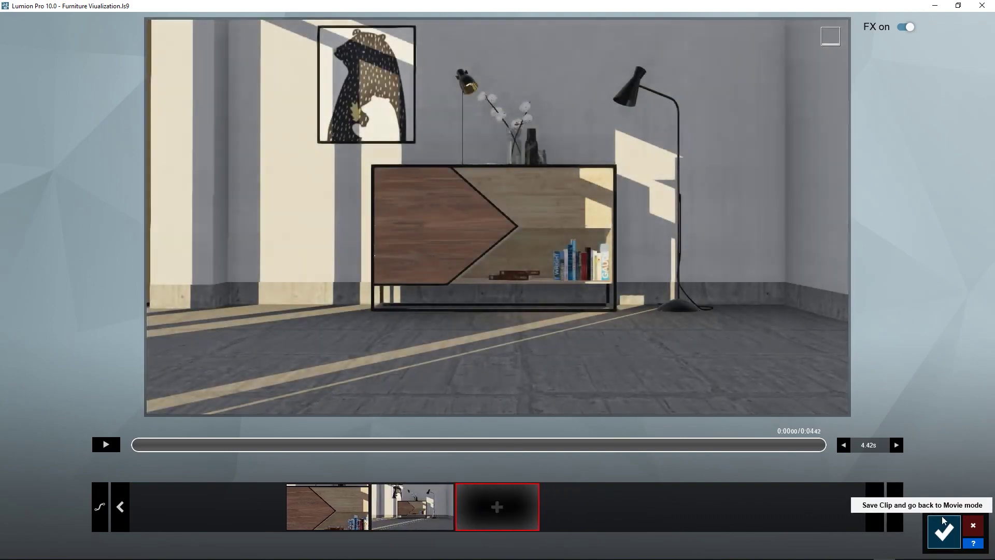
left_click(943, 526)
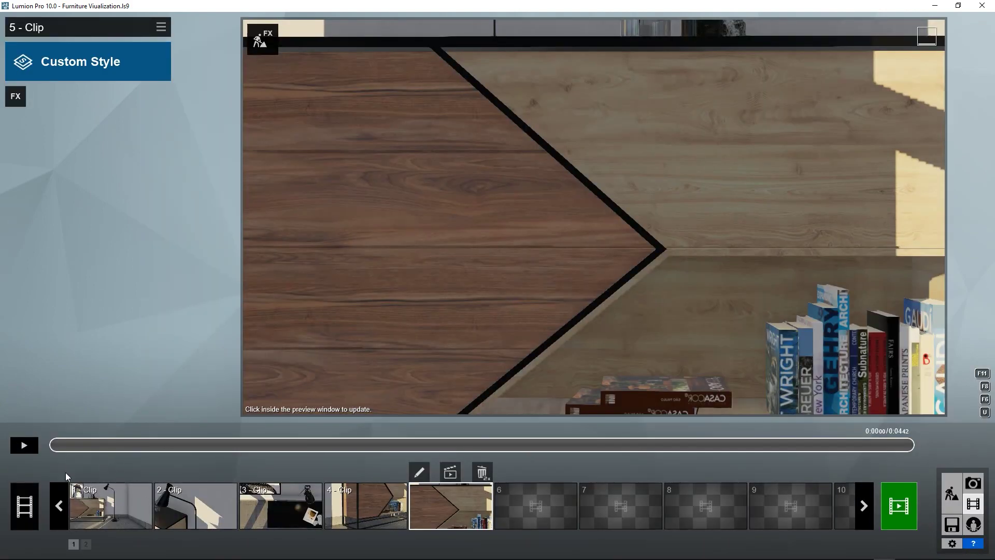
Step: Scrub partway through clip 1, then play the entire 0:54 five-clip movie
left_click(74, 507)
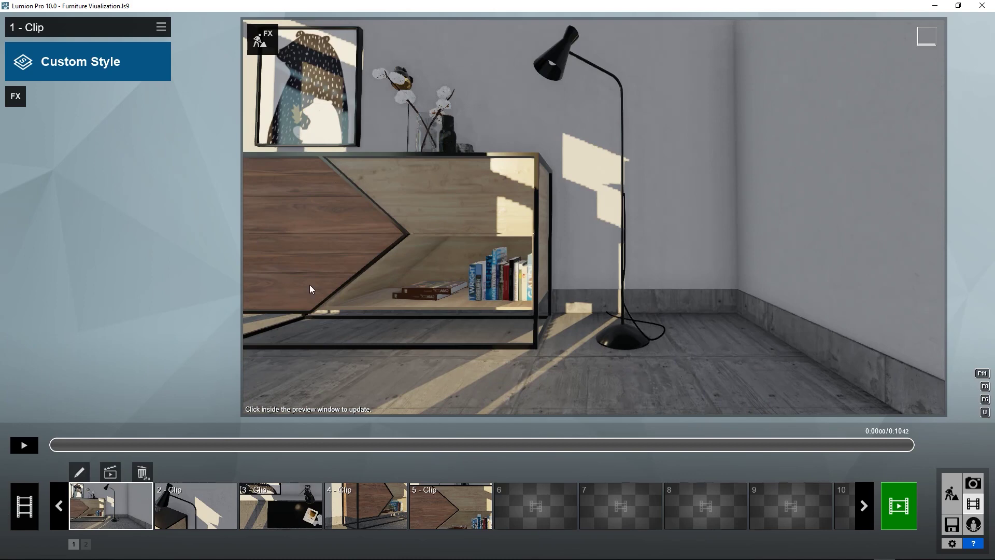
left_click_drag(105, 438, 436, 444)
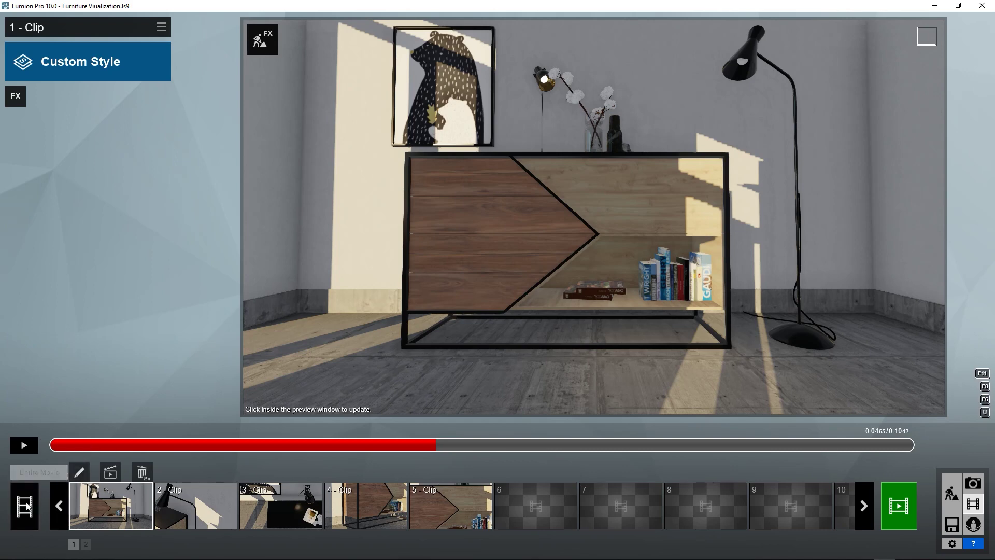
left_click(27, 506)
left_click(37, 447)
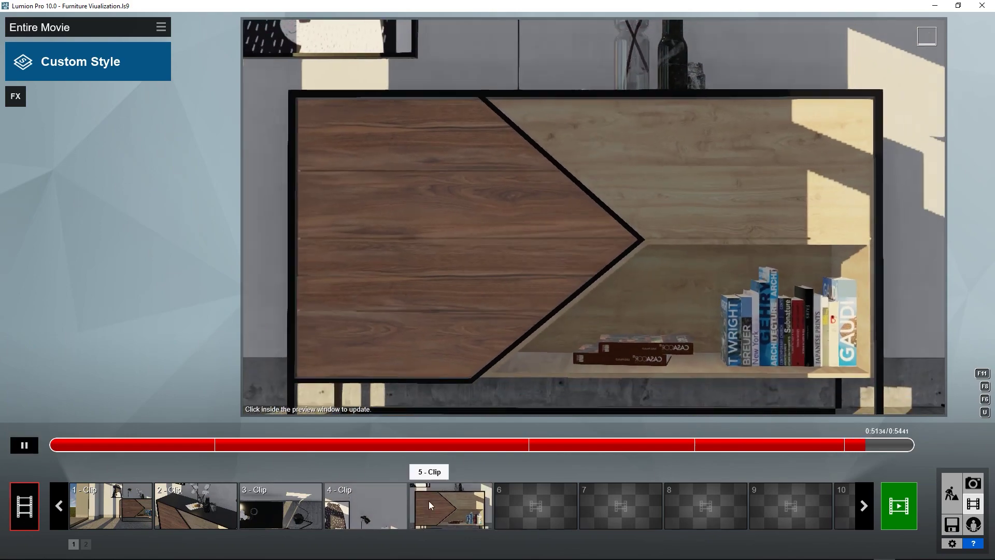
Step: Edit clip 5 to last 9.42 seconds, save it, and play it
left_click(443, 522)
left_click(421, 470)
left_click(897, 444)
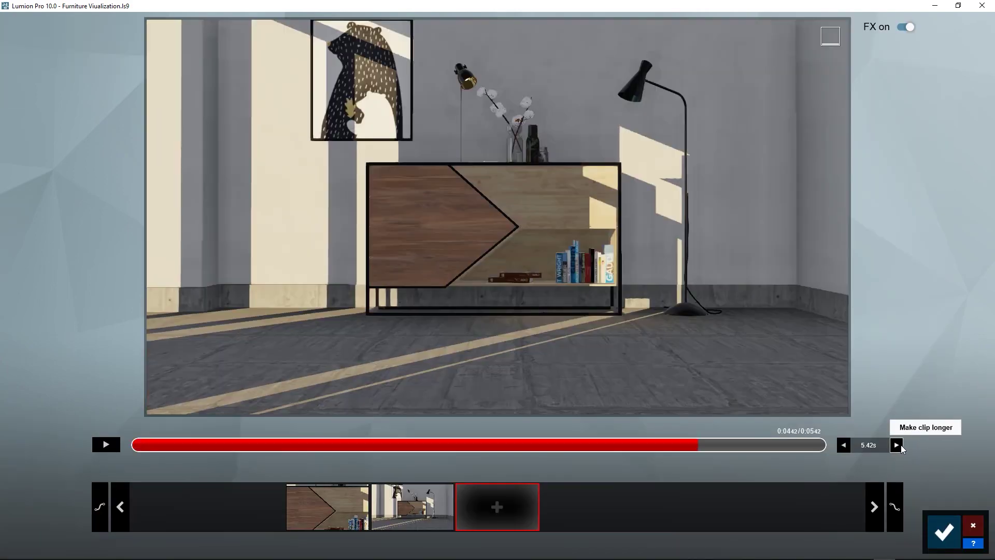
left_click(942, 529)
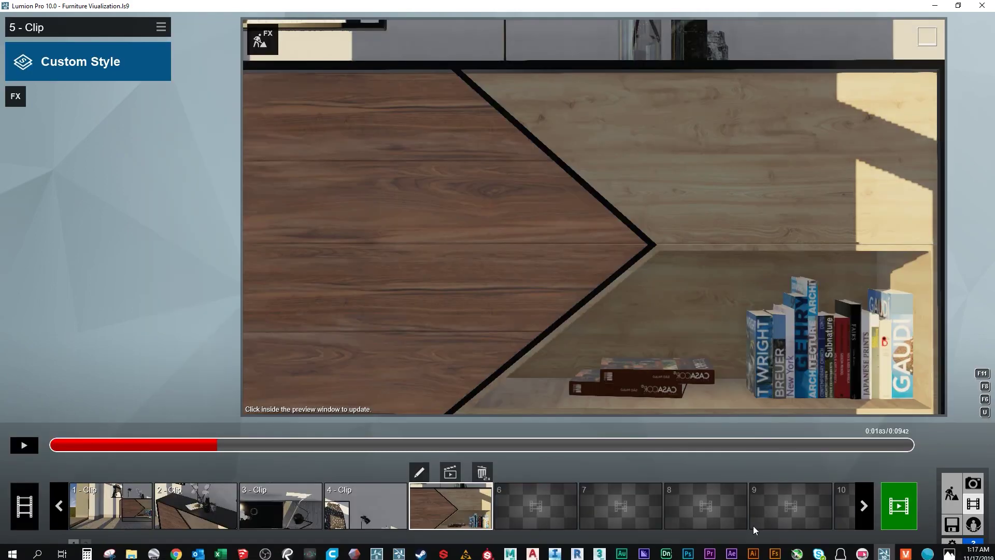
left_click(25, 444)
Step: Play the entire movie, jumping to around 0:50 and near the end before stopping
left_click(26, 509)
left_click(702, 444)
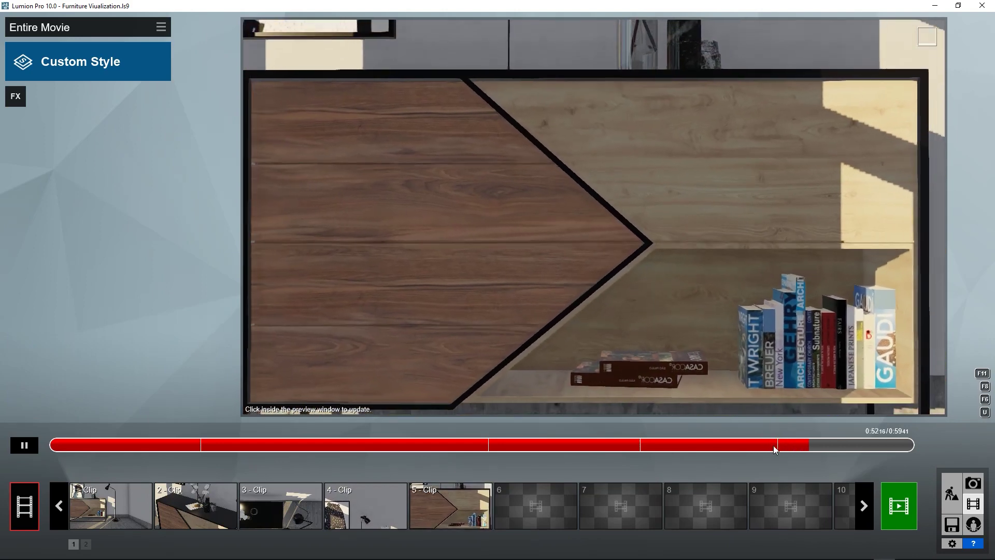
left_click(777, 445)
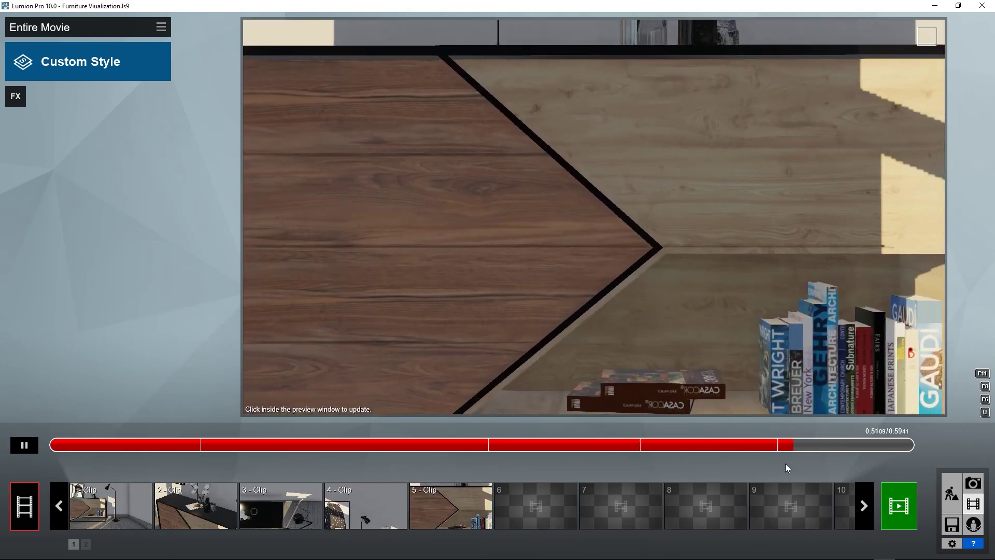
left_click_drag(779, 436, 803, 443)
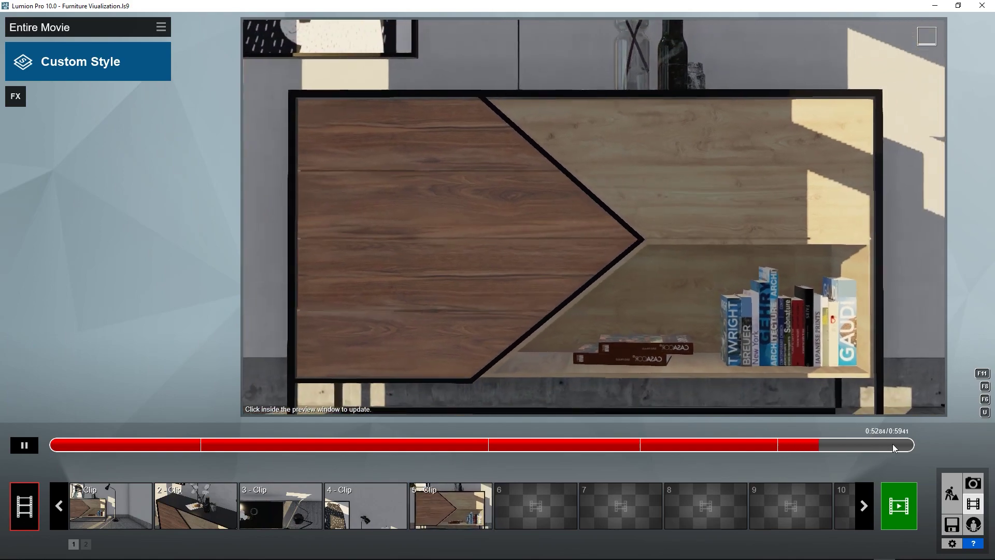
left_click(897, 445)
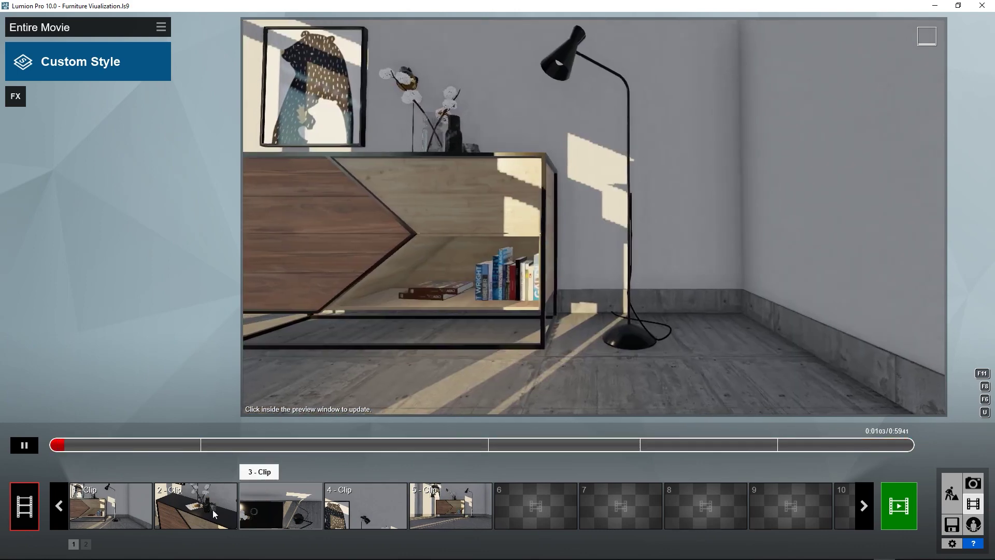
left_click(25, 445)
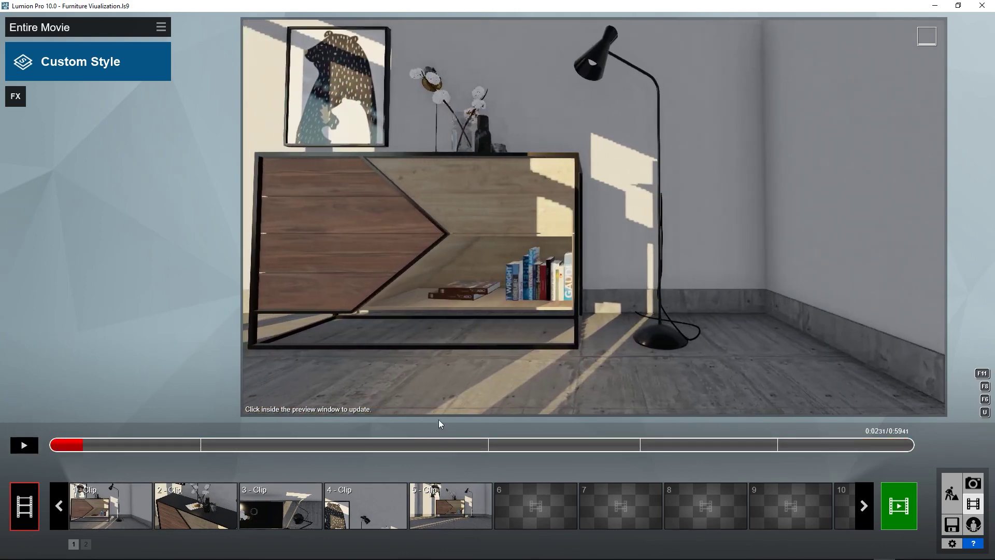
Step: Open clip 1 in the clip editor, enter 10 s as its length, and rewind the preview
left_click(129, 506)
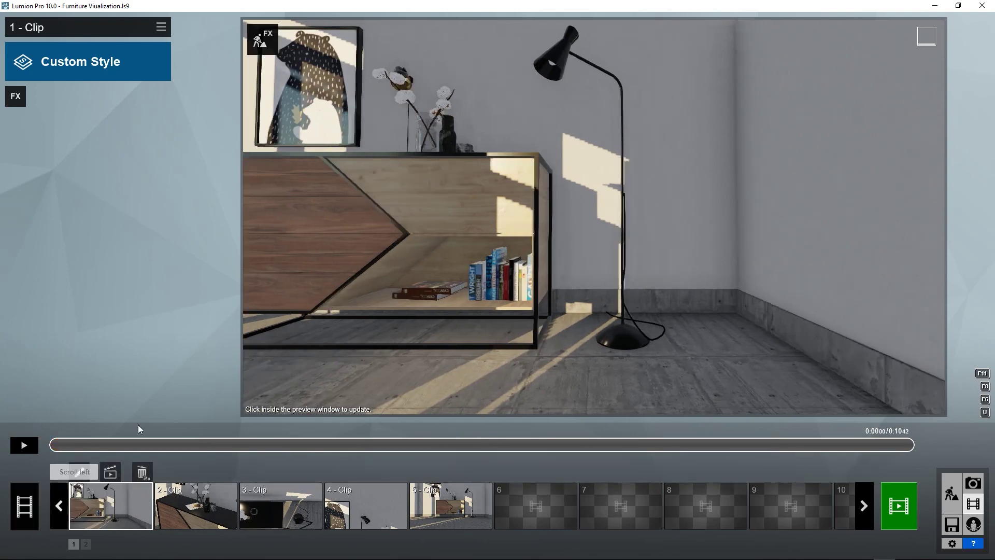
left_click(79, 472)
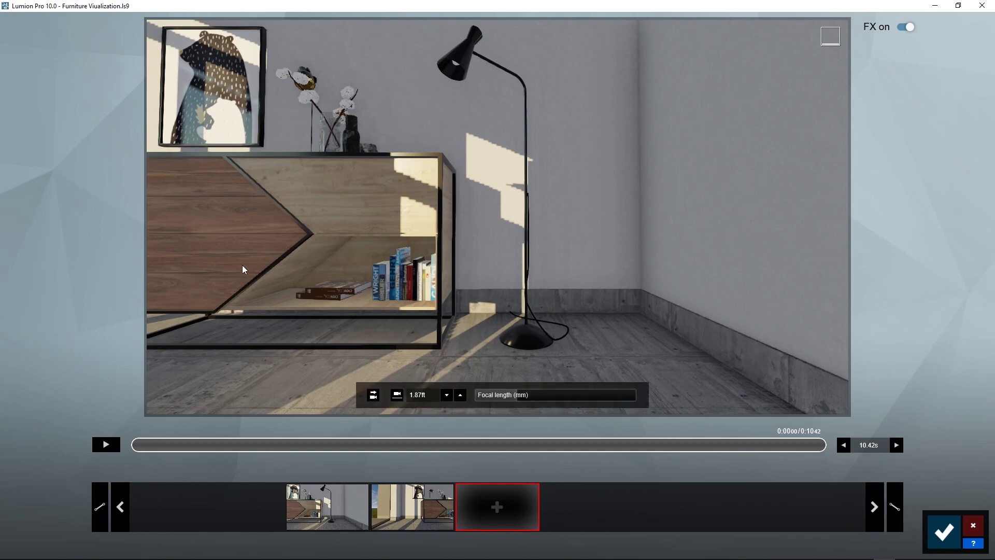
left_click(909, 27)
left_click(906, 26)
double_click(906, 29)
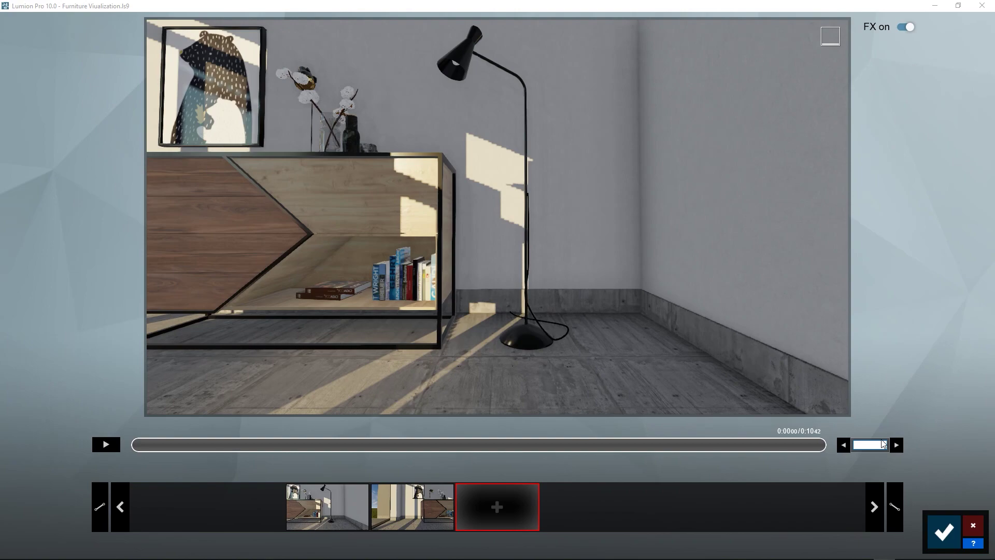
key("Return")
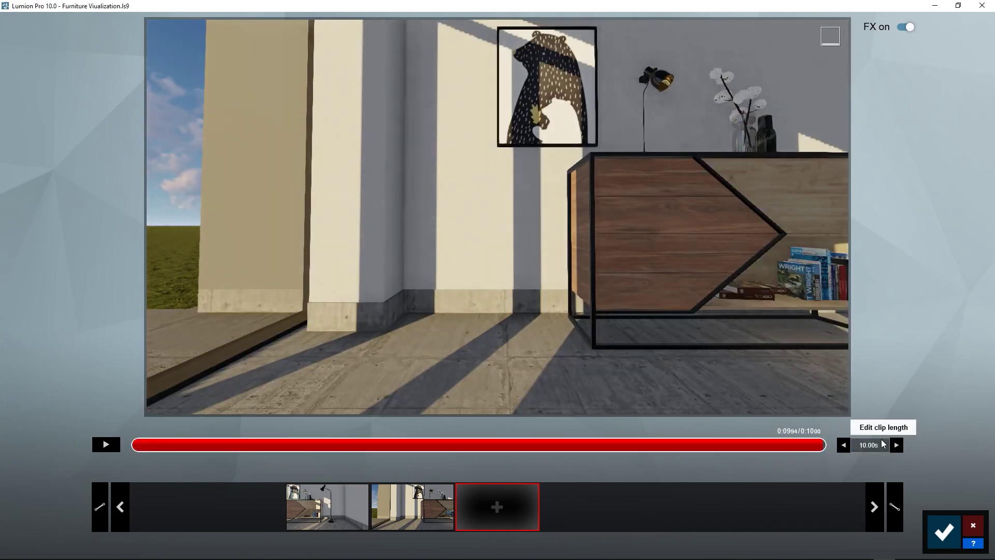
left_click_drag(791, 444, 157, 474)
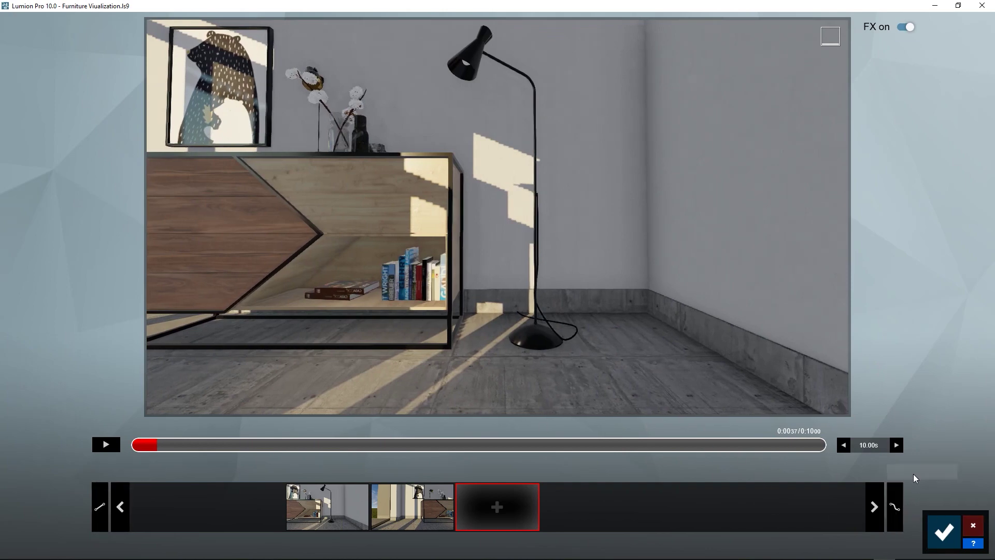
Step: Save clip 1, then switch clips 2 and 3 to linear camera motion and save each
left_click(944, 531)
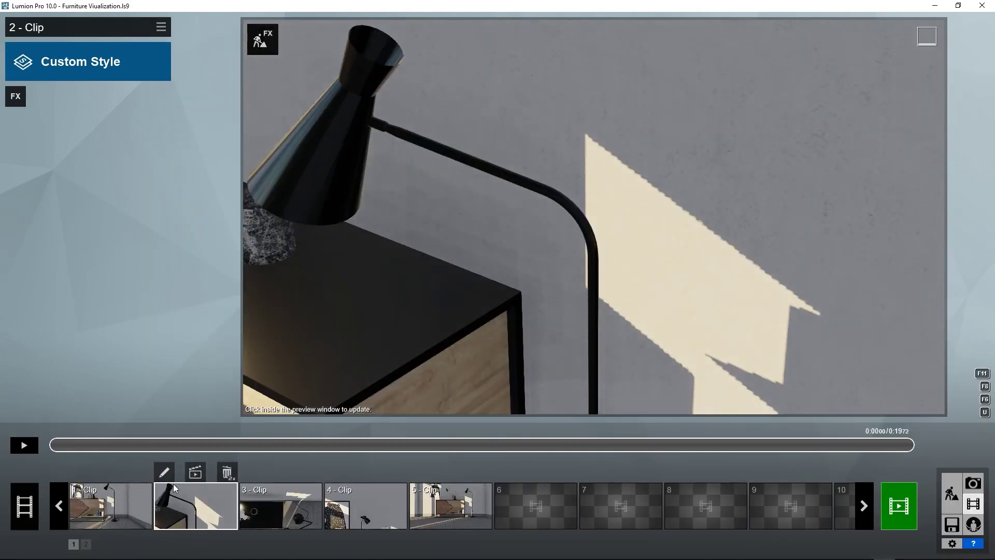
left_click(164, 472)
left_click(98, 507)
left_click(944, 531)
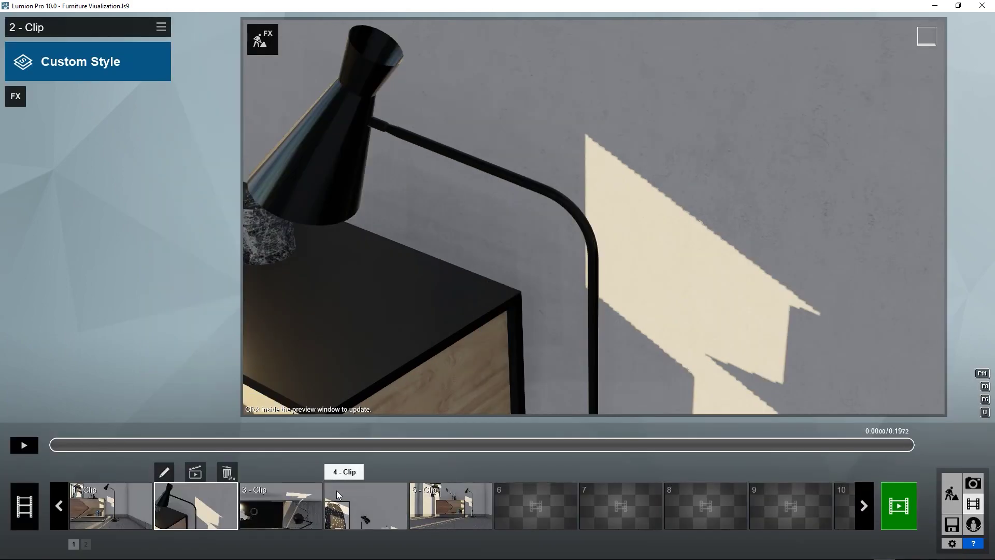
left_click(249, 471)
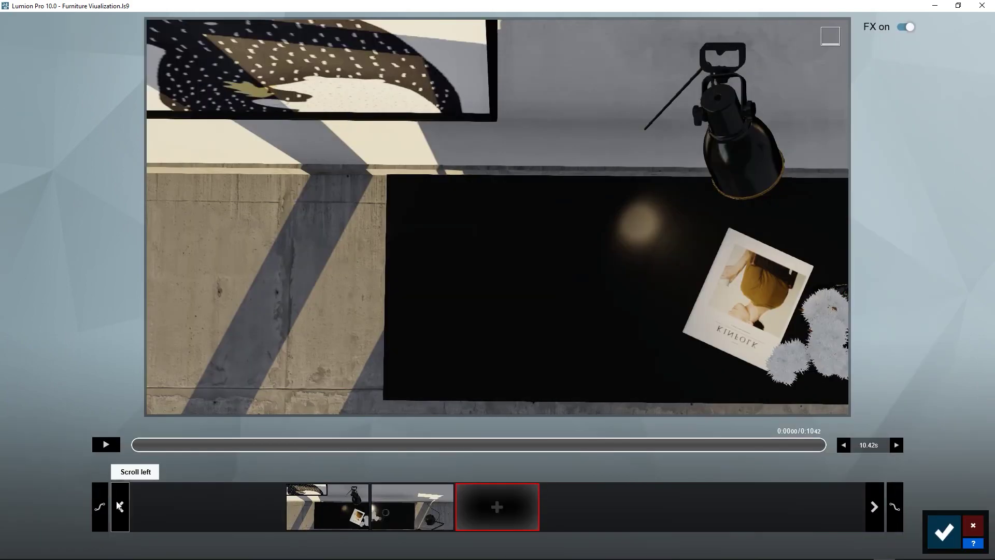
left_click(99, 506)
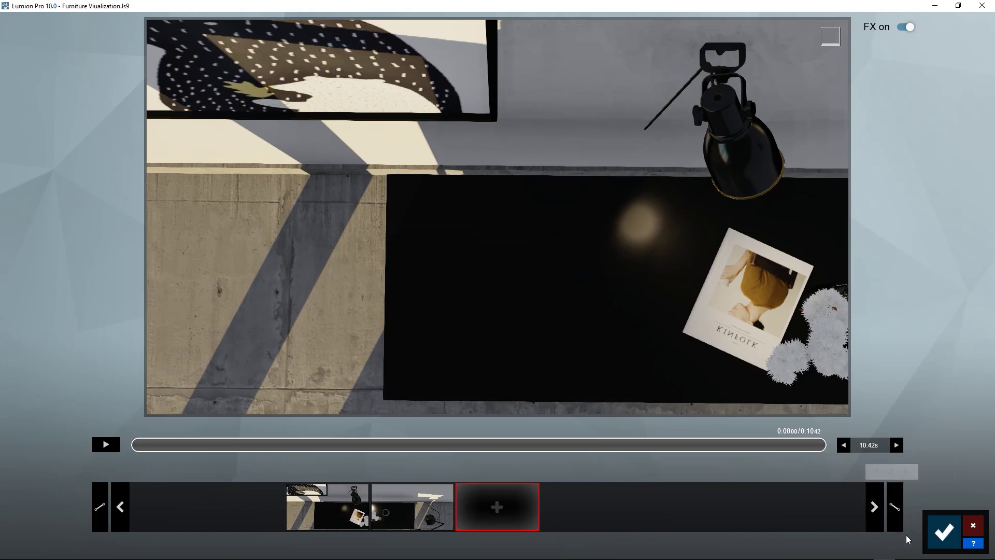
left_click(944, 531)
Step: Re-save clip 4, make clip 5's motion linear, and return to the Entire Movie view
left_click(376, 495)
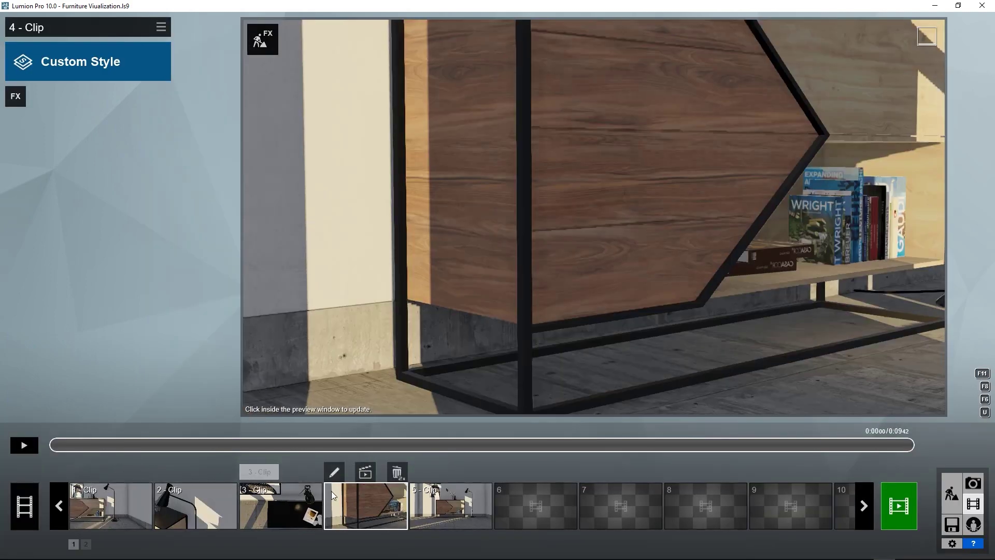
left_click(334, 472)
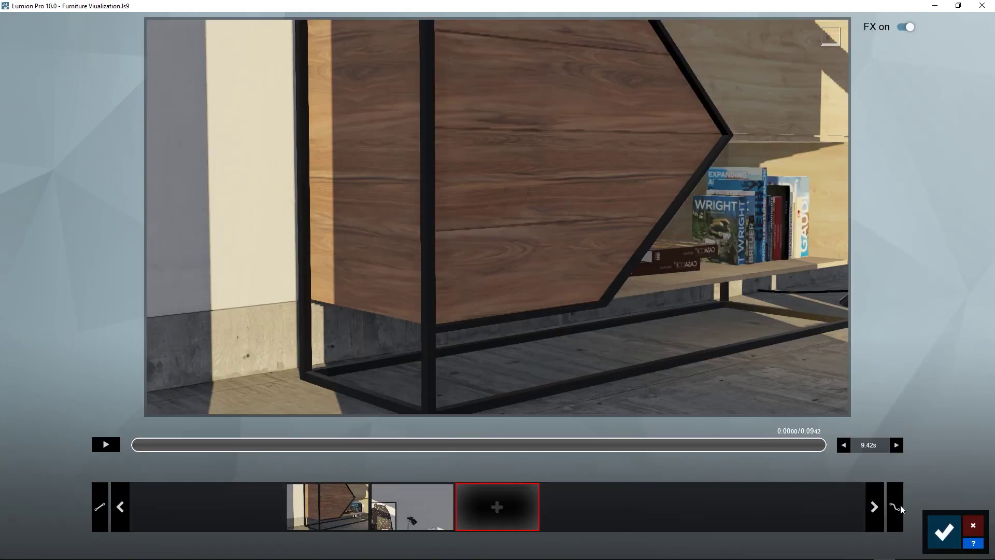
left_click(944, 531)
left_click(456, 517)
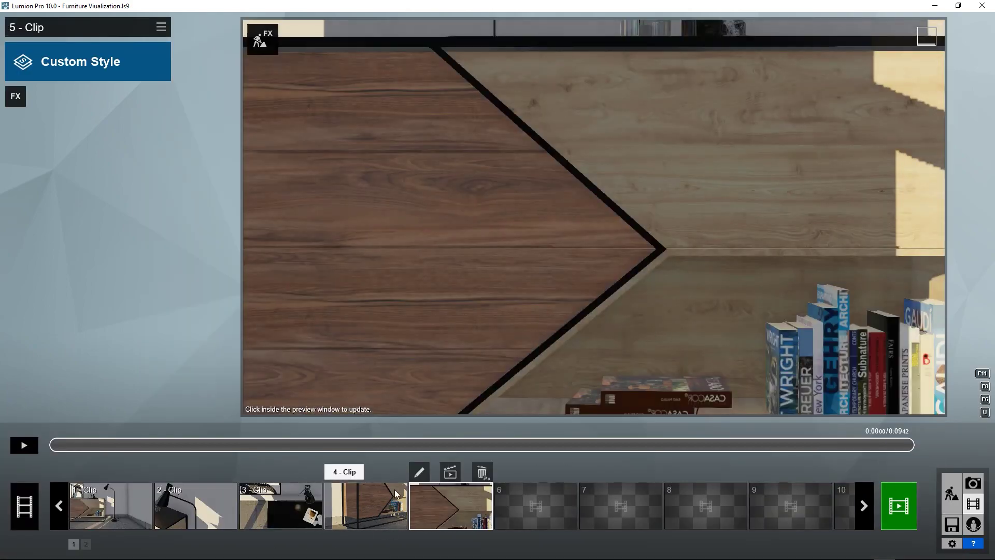
left_click(419, 473)
left_click(100, 505)
left_click(944, 531)
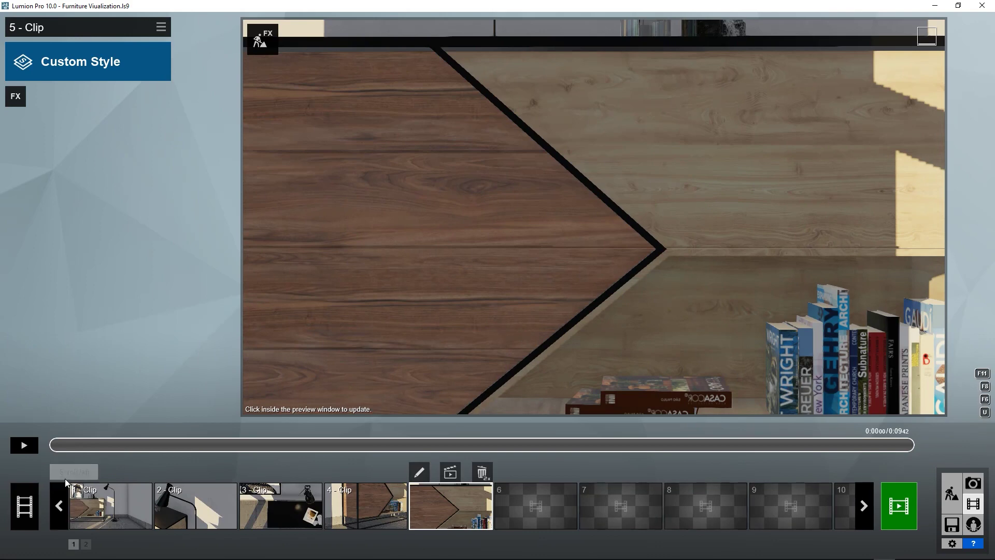
left_click(24, 506)
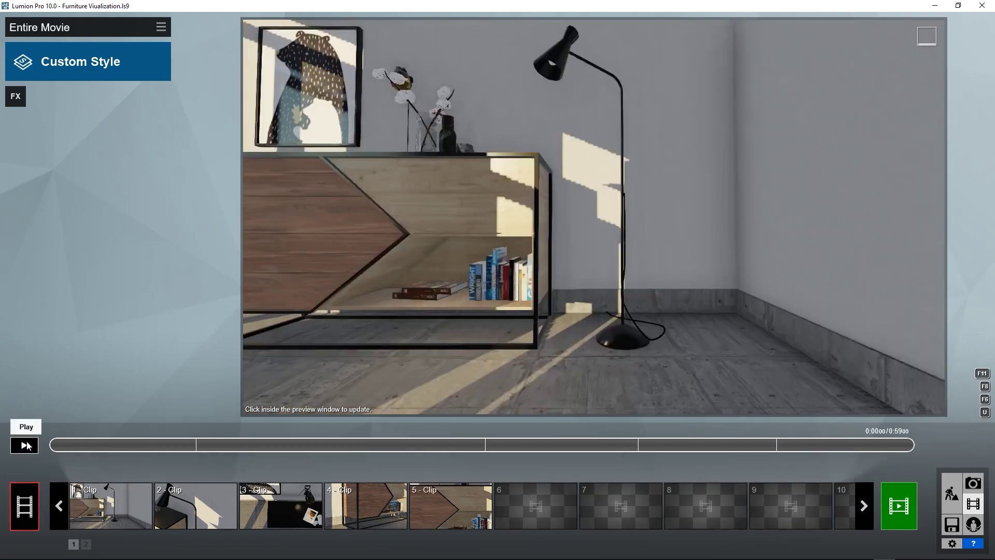
Step: Play the full 0:59 movie through to clip 5's wide sideboard view
left_click(24, 445)
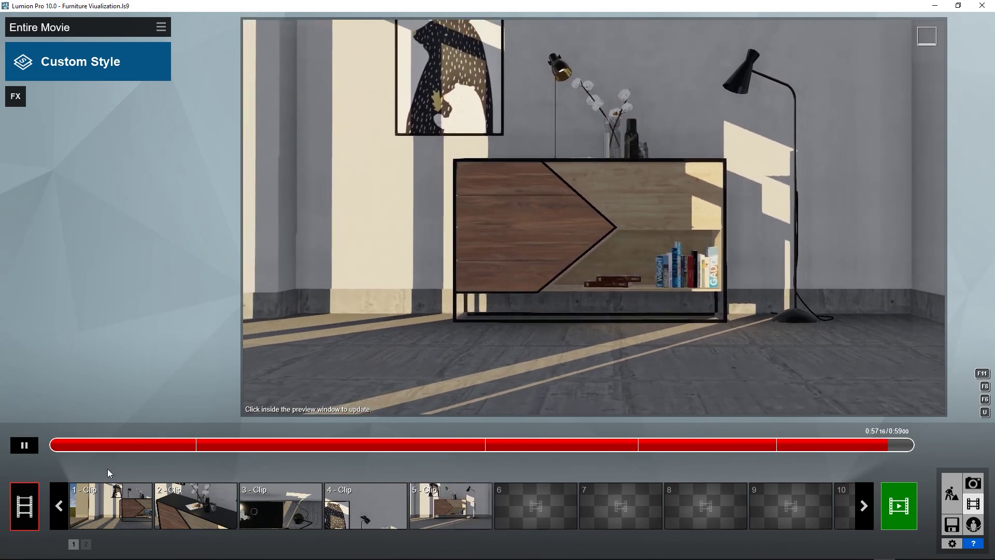
Step: Replay the movie from near the start, then from about 0:26, pausing at 0:36 on clip 3's overhead shot
left_click(114, 441)
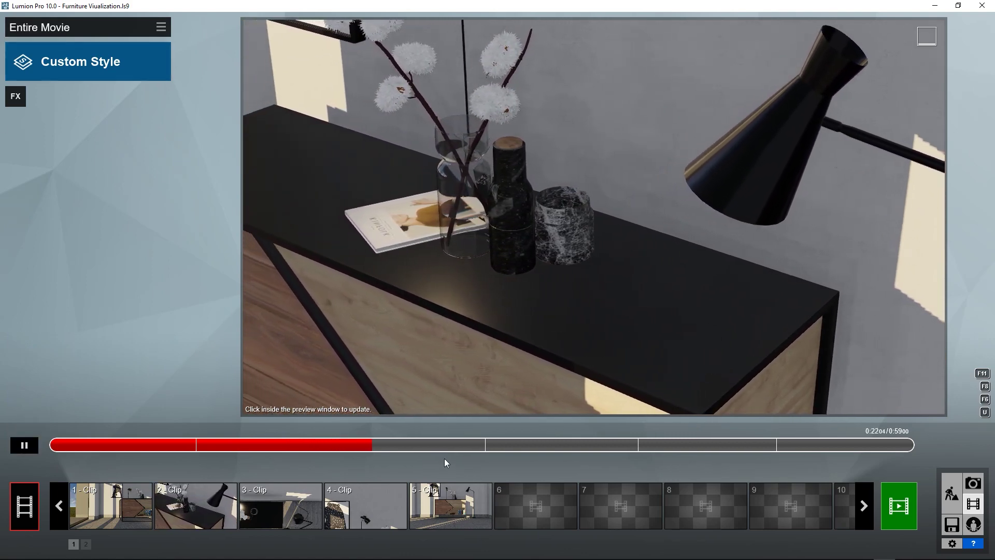
left_click_drag(443, 446, 437, 443)
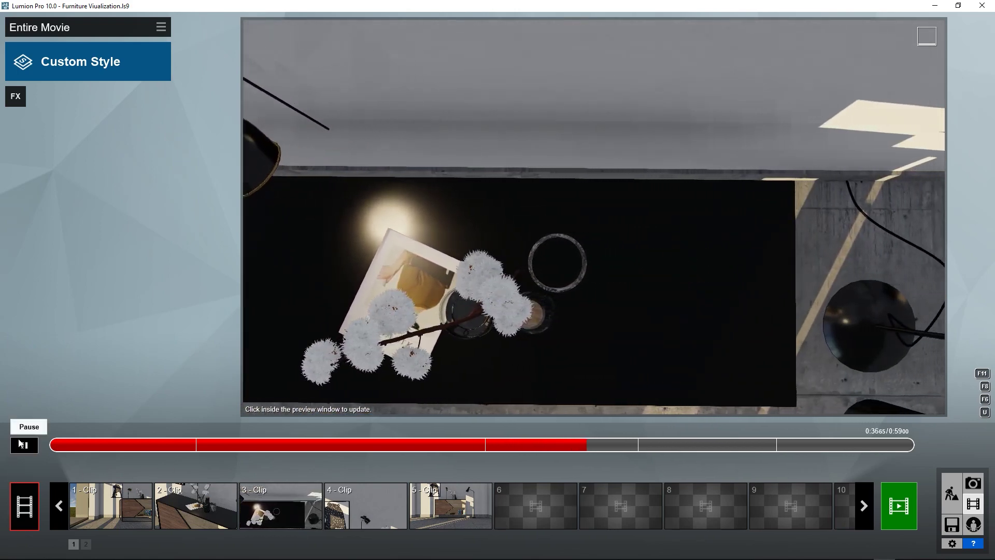
left_click(24, 445)
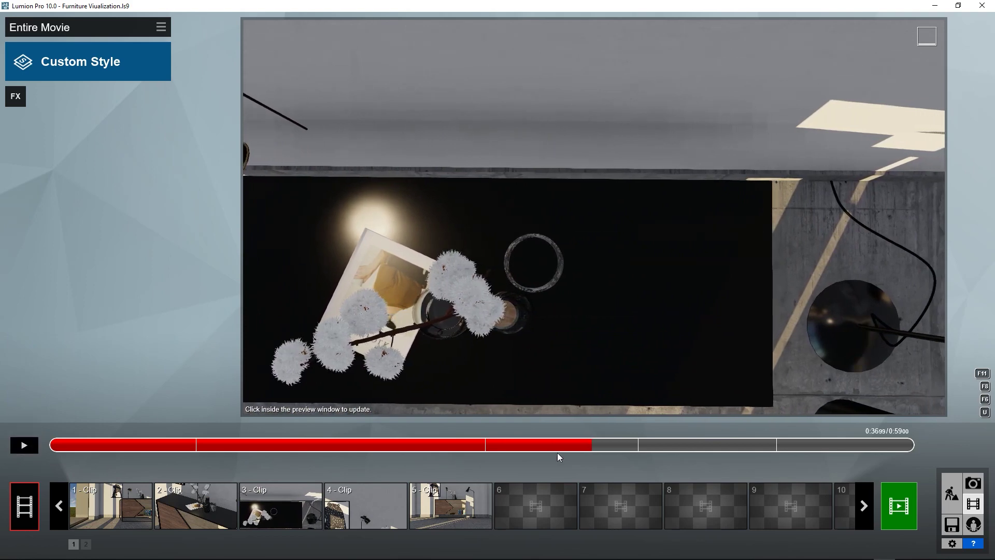